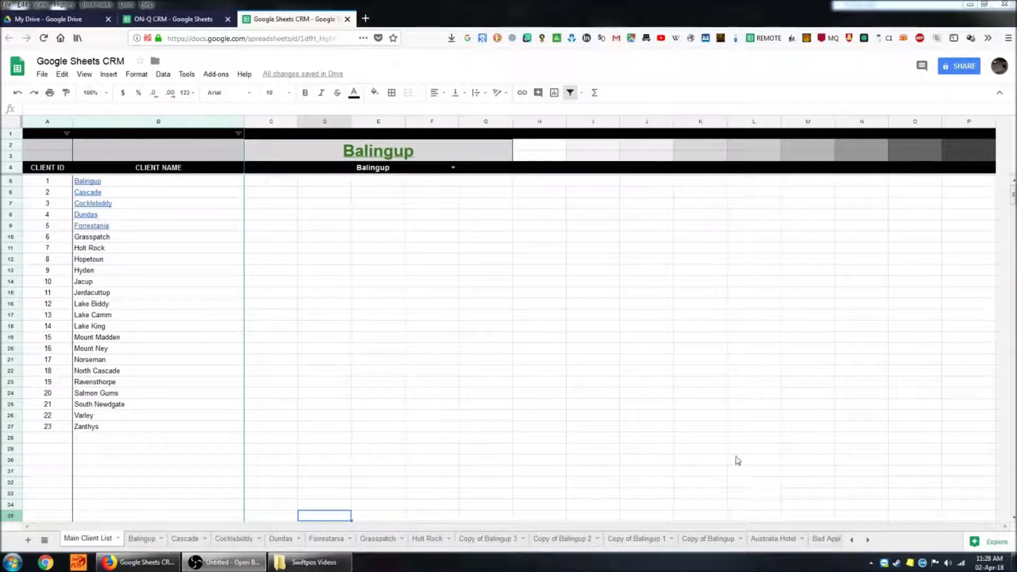
# Step: Select the empty cells in columns C to E and clear them
pyautogui.moveTo(583, 370); pyautogui.dragTo(588, 381)
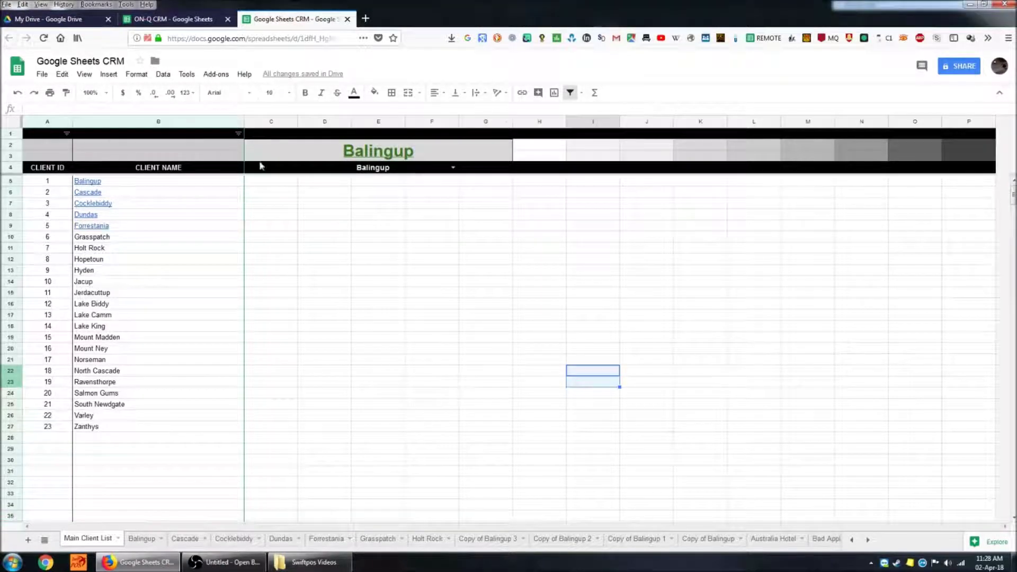
pyautogui.moveTo(277, 182); pyautogui.dragTo(294, 438)
pyautogui.moveTo(325, 210); pyautogui.dragTo(332, 441)
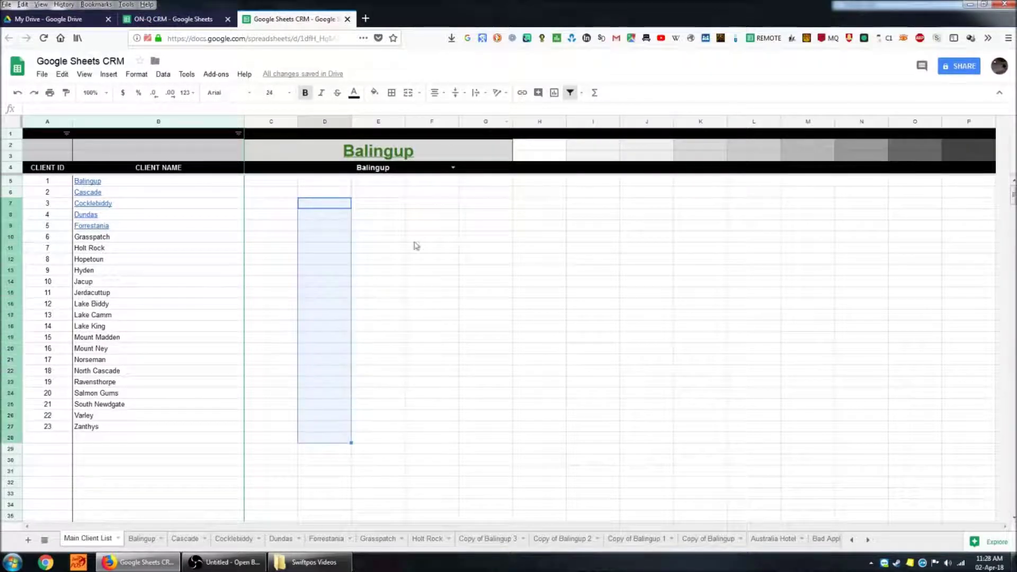
pyautogui.moveTo(382, 192); pyautogui.dragTo(408, 441)
pyautogui.click(534, 384)
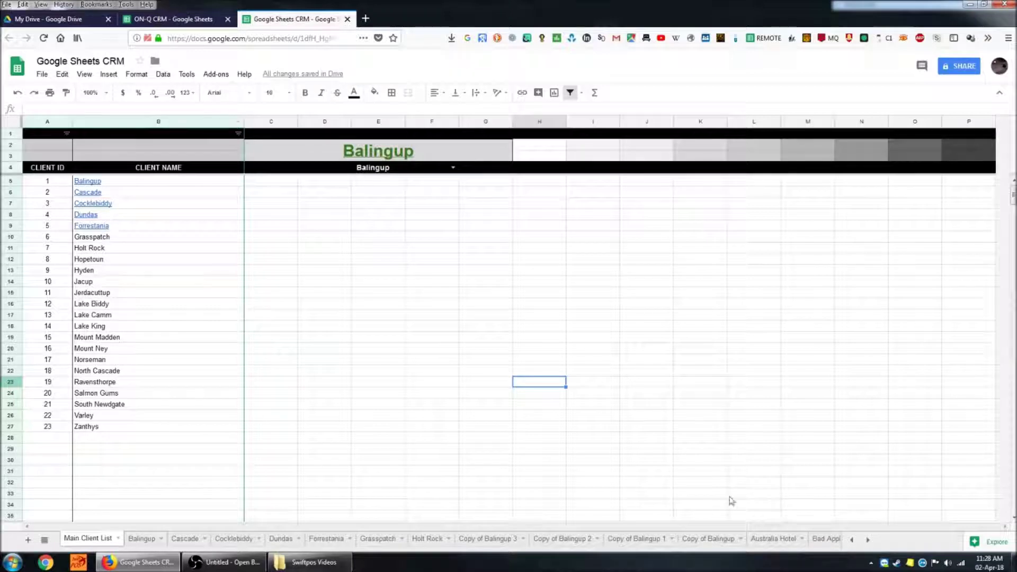
pyautogui.click(753, 397)
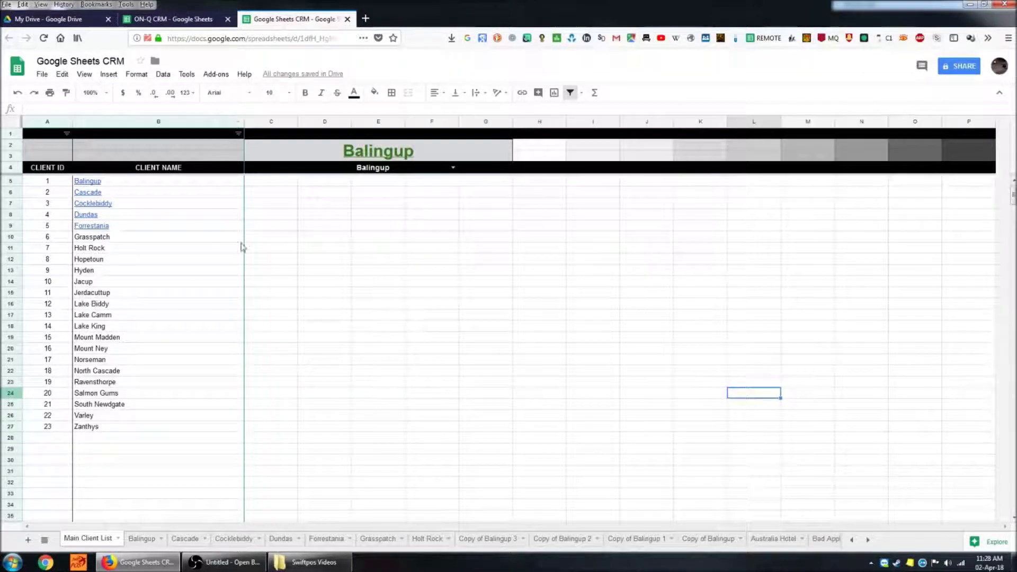
# Step: Select header row 4 and scroll through the client list to check it
pyautogui.click(10, 167)
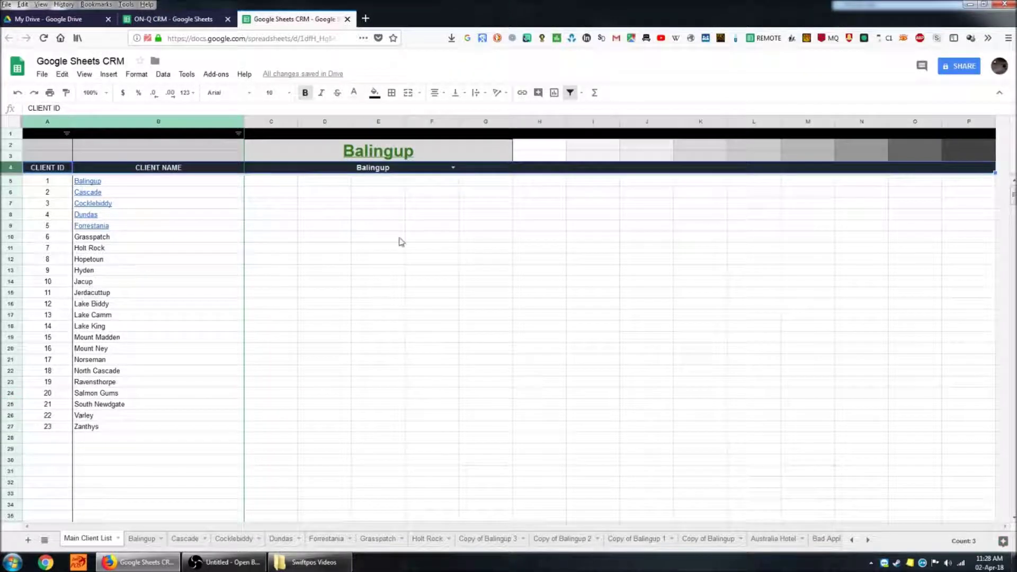
pyautogui.scroll(-2, 282, 287)
pyautogui.scroll(-2, 282, 287)
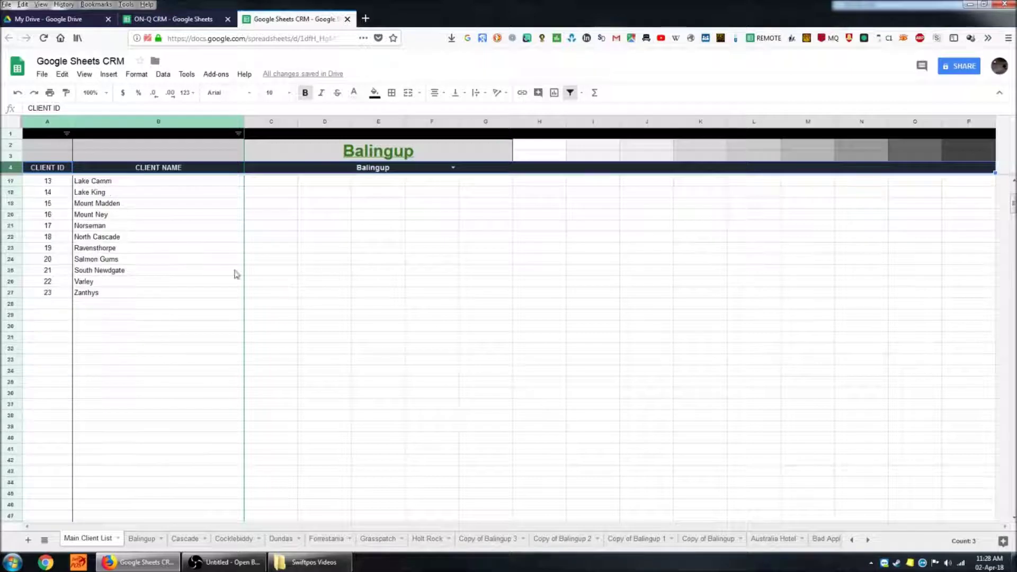
pyautogui.scroll(-2, 471, 277)
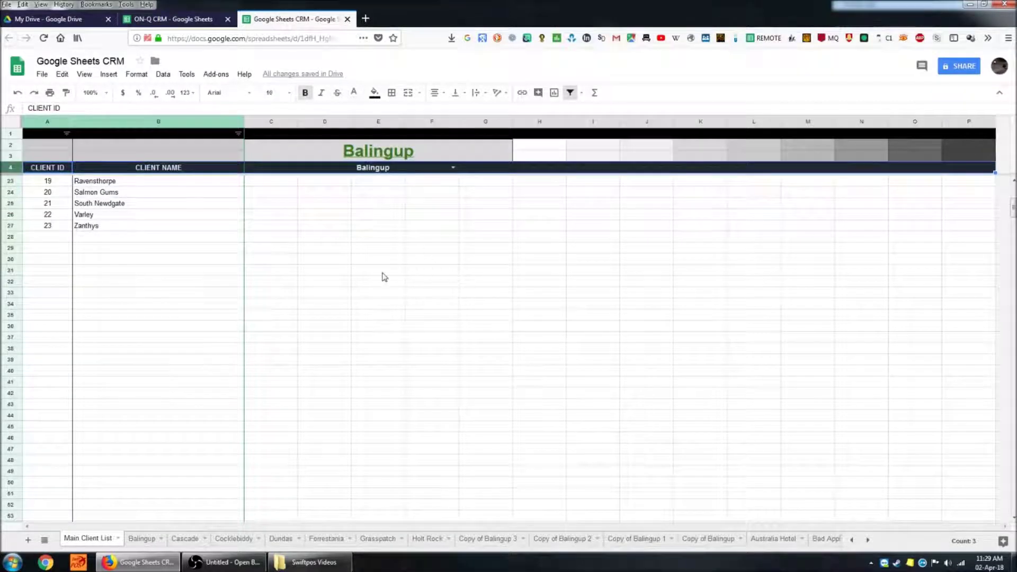
pyautogui.scroll(-10, 384, 277)
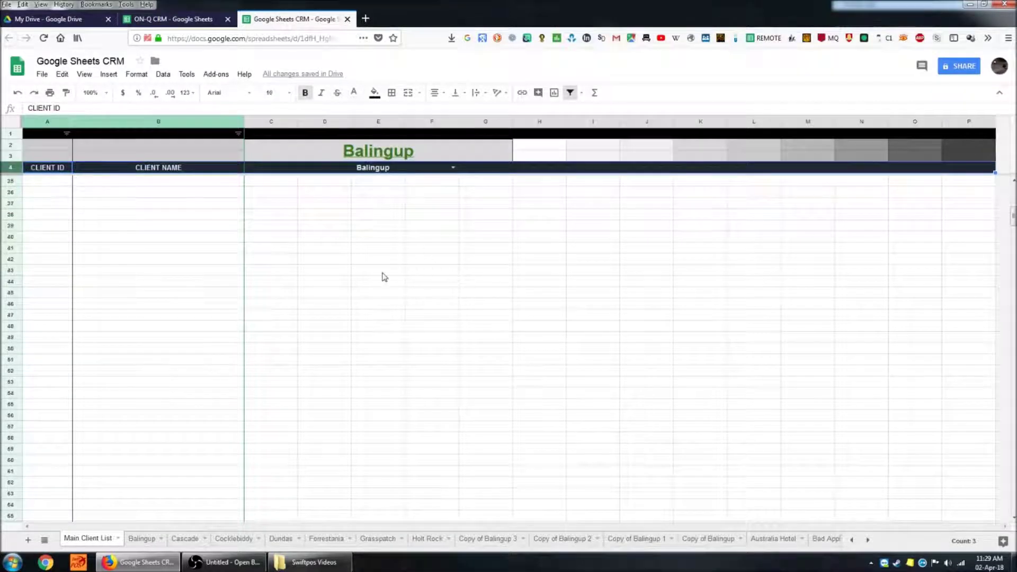
pyautogui.scroll(15, 418, 281)
pyautogui.click(427, 293)
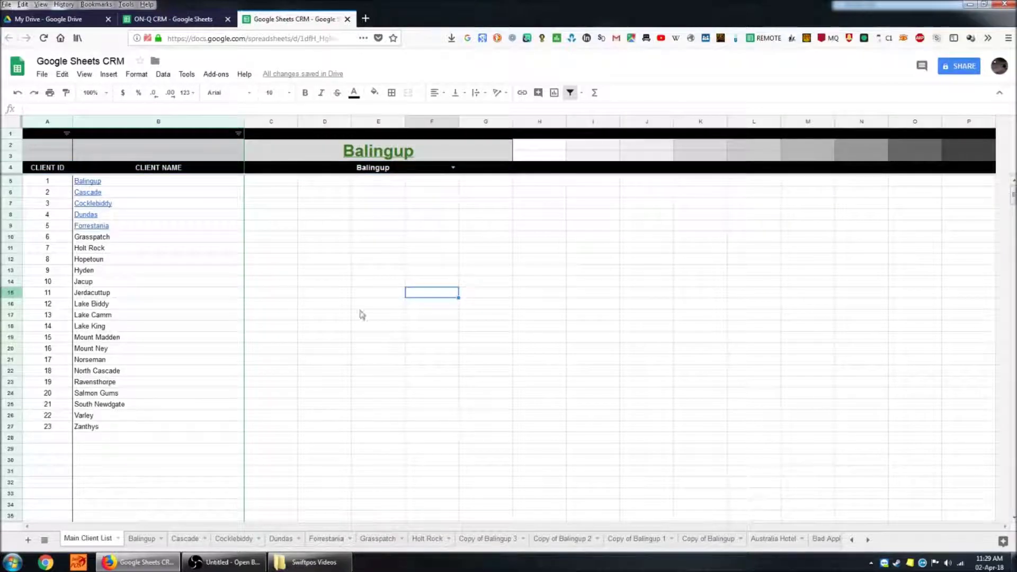
# Step: Freeze rows 1–7 through Cocklebiddy and scroll to confirm they stay fixed
pyautogui.click(14, 203)
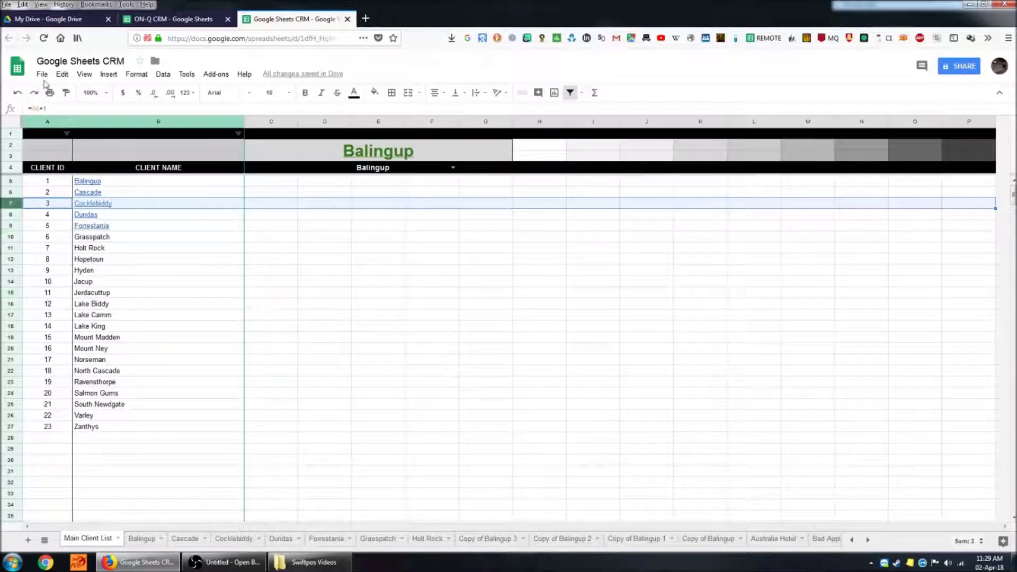
pyautogui.click(84, 74)
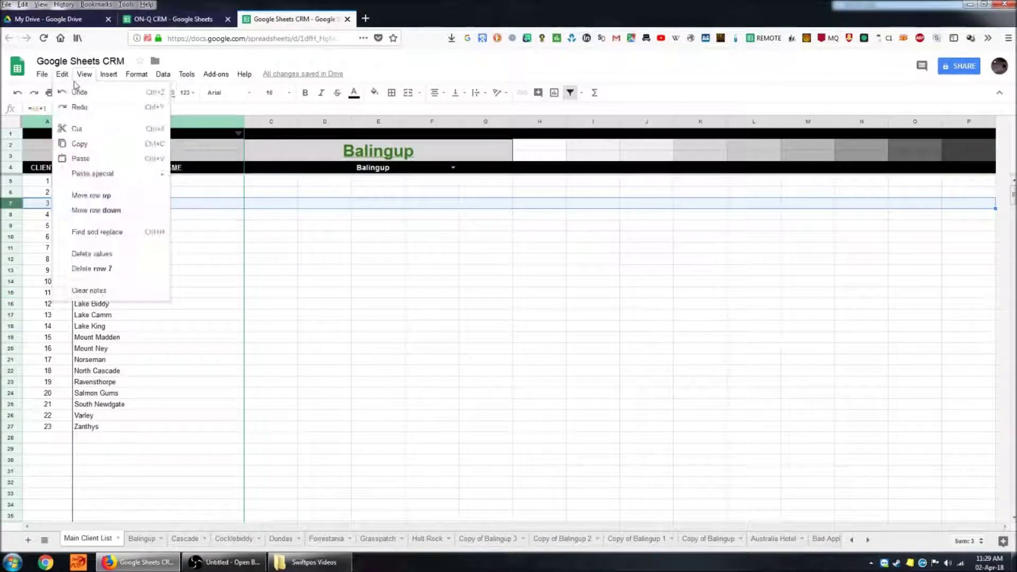
pyautogui.moveTo(91, 96)
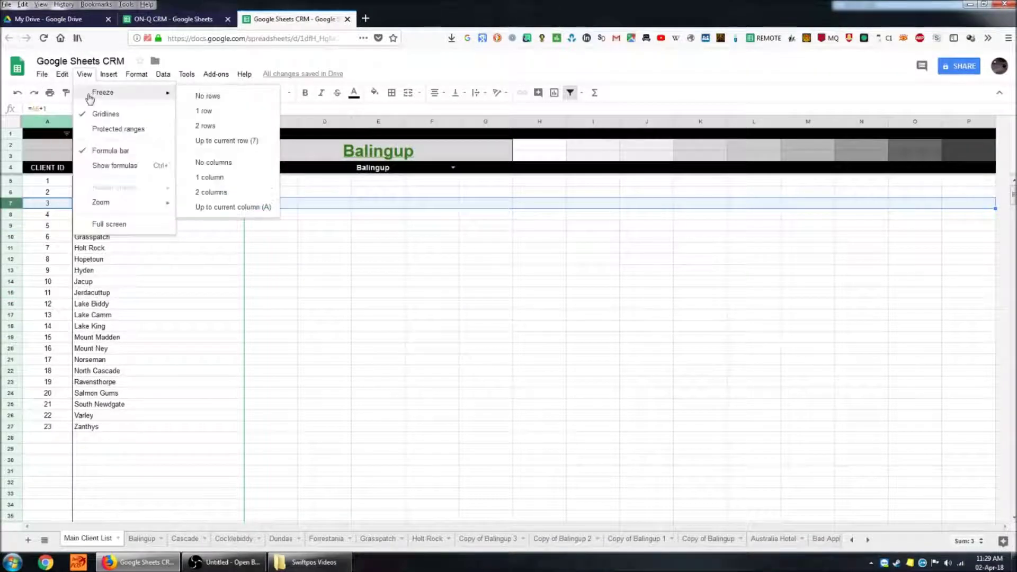
pyautogui.click(242, 141)
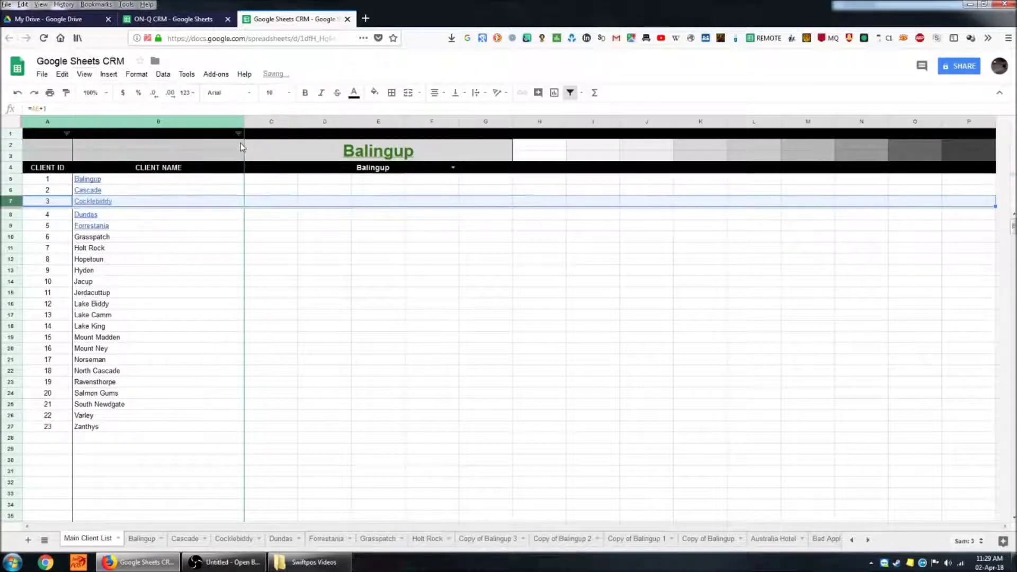
pyautogui.moveTo(539, 371); pyautogui.dragTo(486, 371)
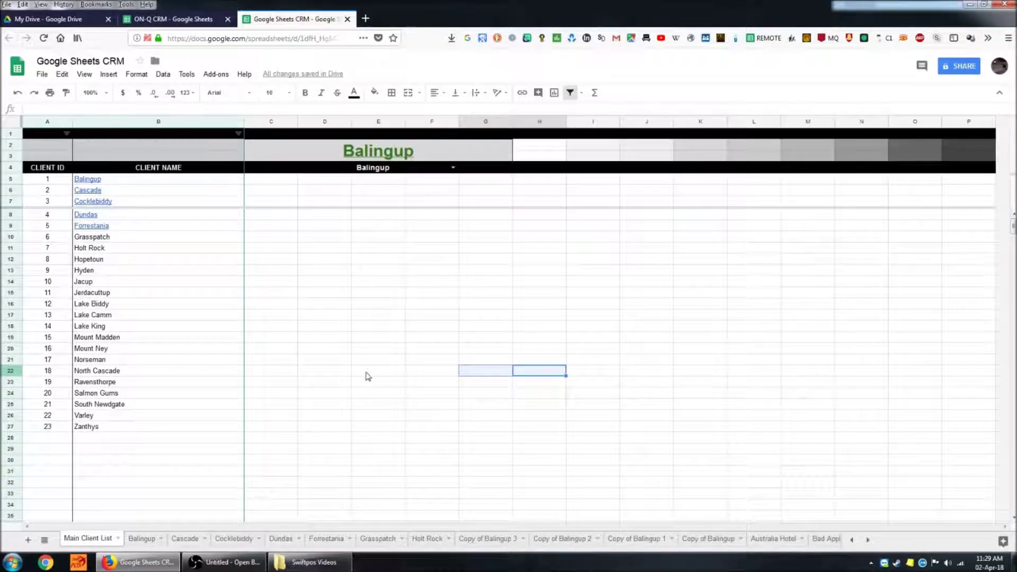
pyautogui.scroll(-2, 373, 358)
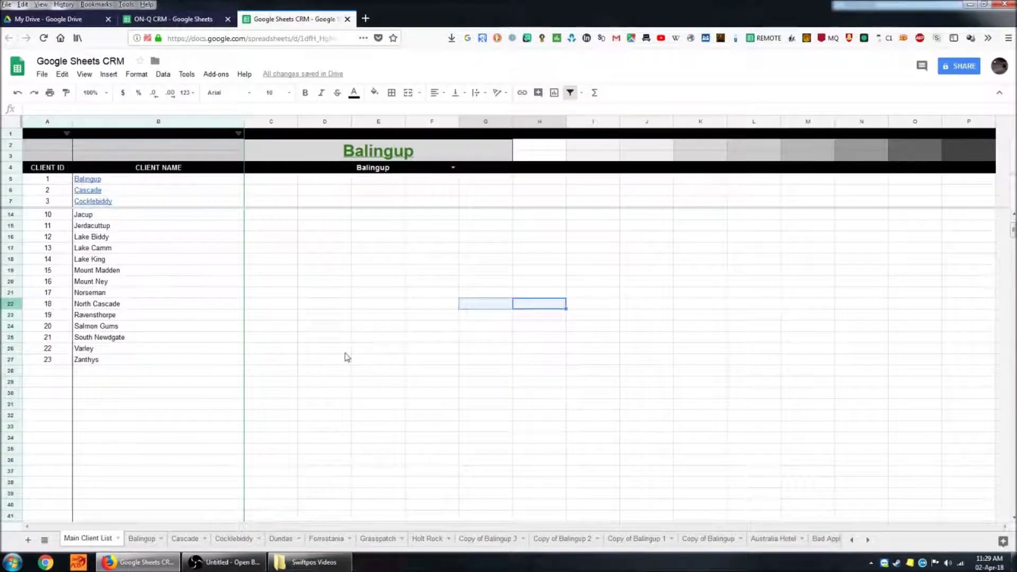
pyautogui.scroll(-4, 346, 358)
pyautogui.scroll(6, 371, 359)
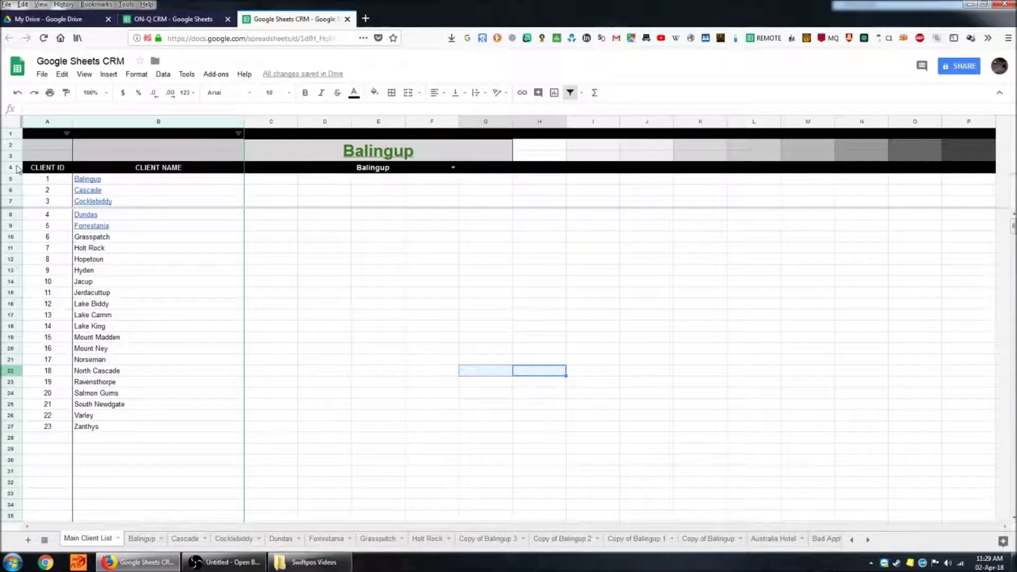
pyautogui.click(10, 167)
# Step: Reduce the frozen area to rows 1–4 only
pyautogui.click(84, 74)
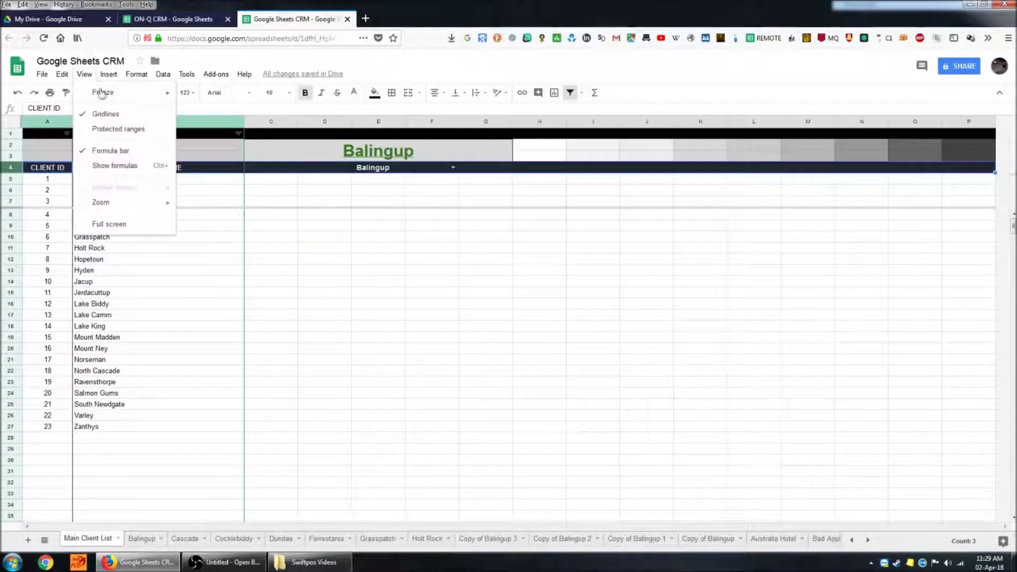
pyautogui.moveTo(106, 93)
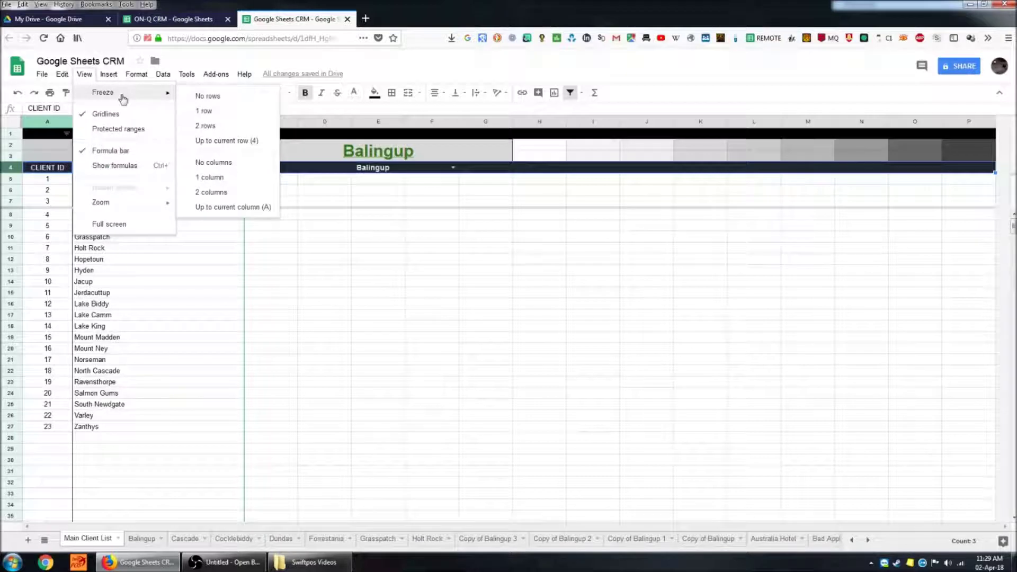
pyautogui.click(242, 141)
pyautogui.click(402, 293)
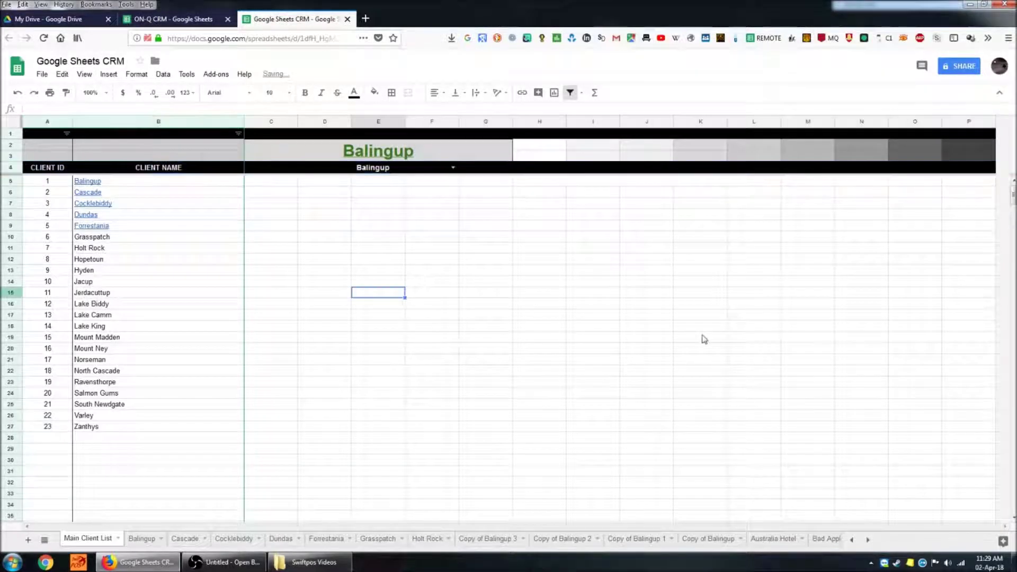
pyautogui.click(453, 405)
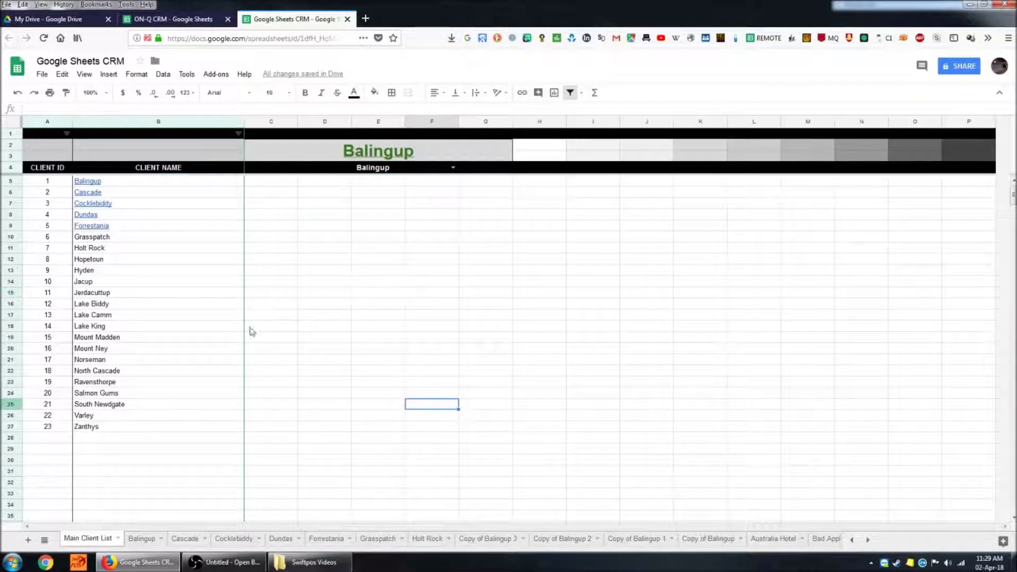
# Step: Select C5:C27, then select the Balingup dropdown cell D4
pyautogui.click(284, 185)
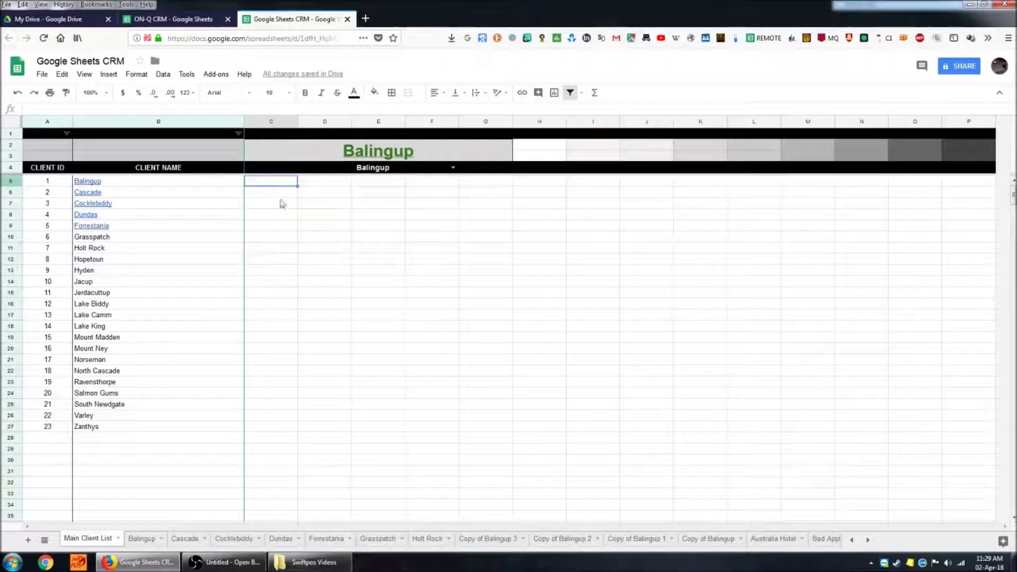
pyautogui.keyDown('shift'); pyautogui.click(287, 427); pyautogui.keyUp('shift')
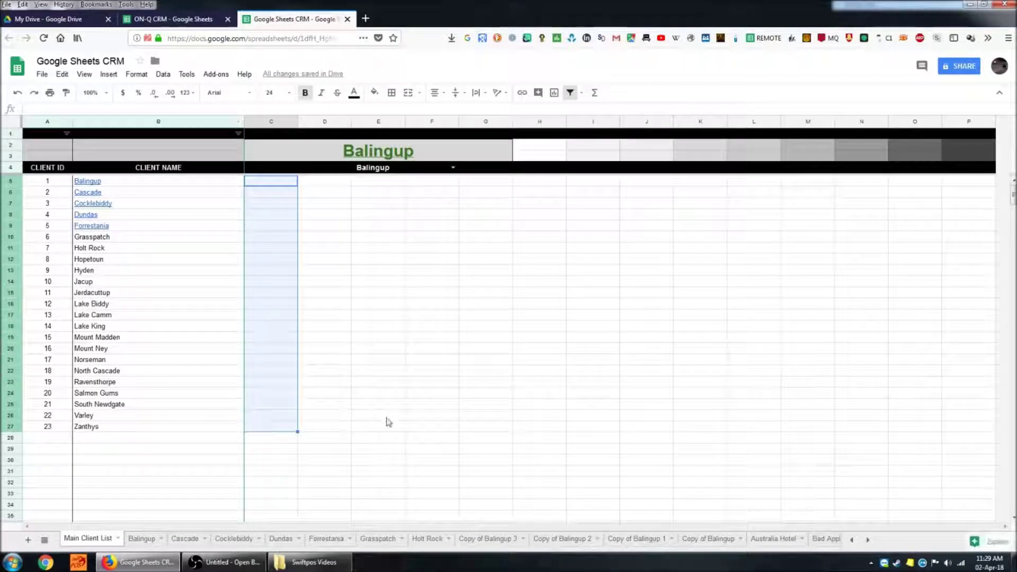
pyautogui.click(397, 293)
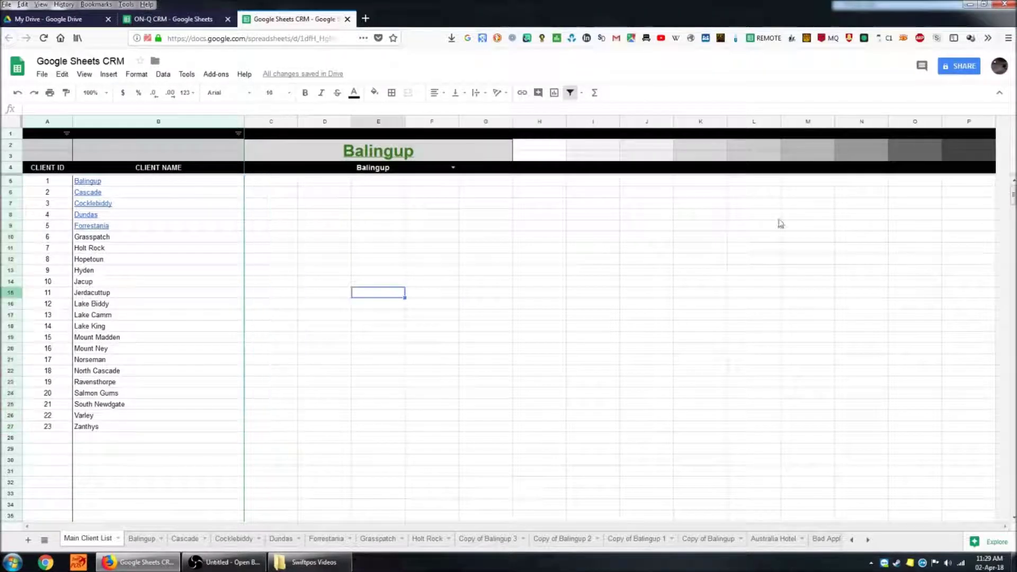
pyautogui.click(753, 381)
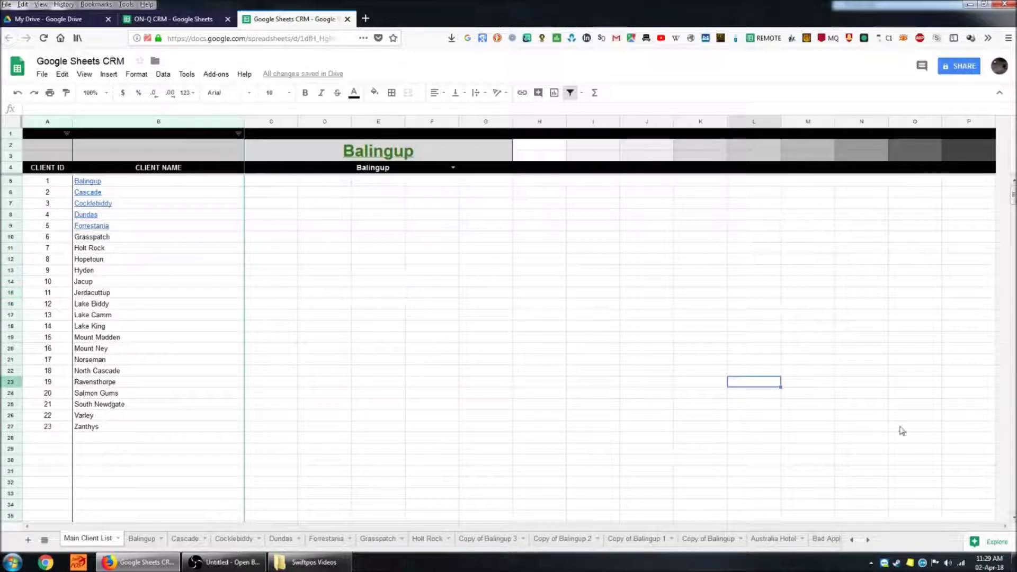
pyautogui.click(417, 168)
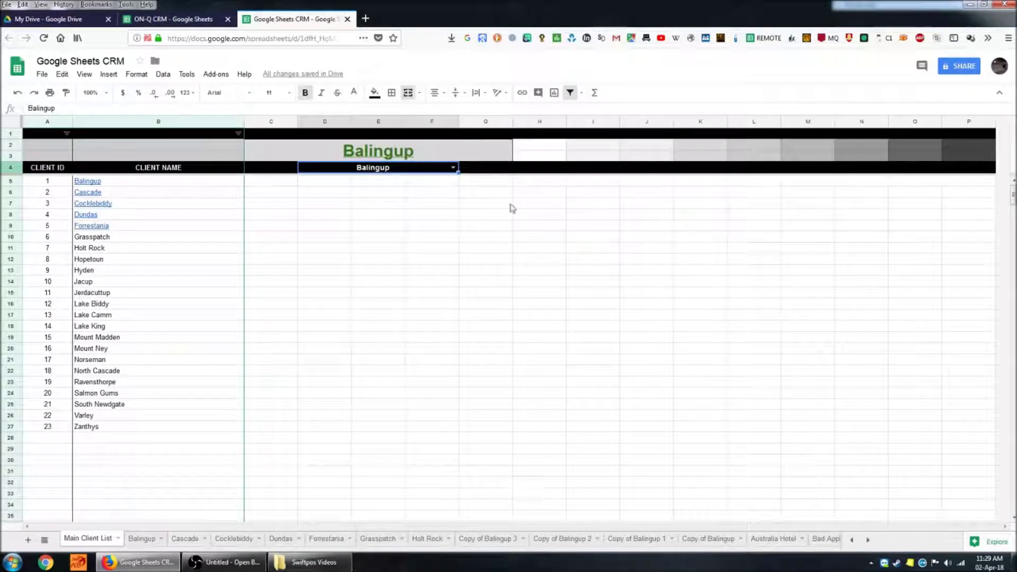
# Step: Merge D22:F22 into a single cell
pyautogui.click(339, 372)
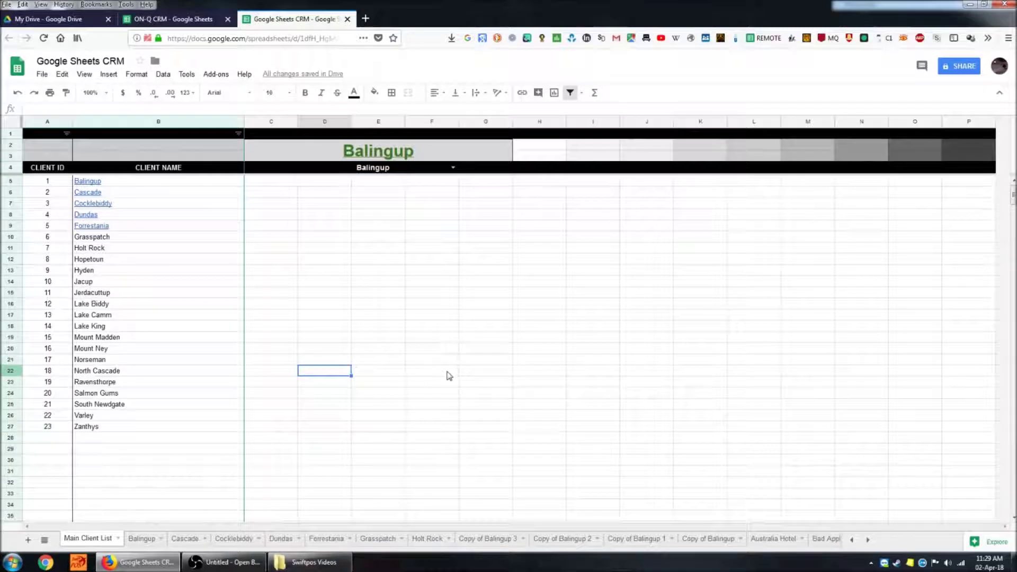
pyautogui.keyDown('shift'); pyautogui.click(449, 376); pyautogui.keyUp('shift')
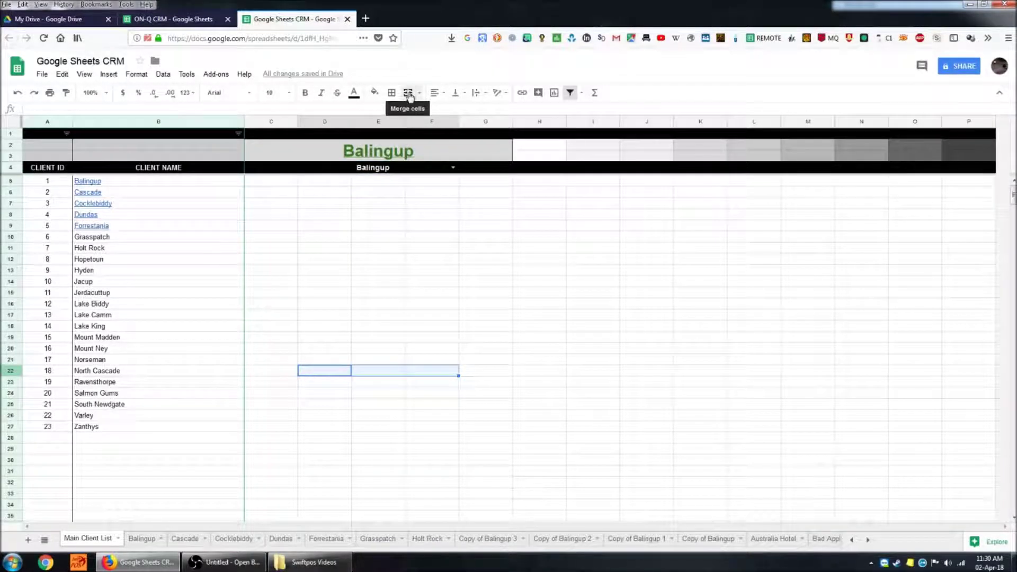
pyautogui.click(409, 93)
pyautogui.click(586, 392)
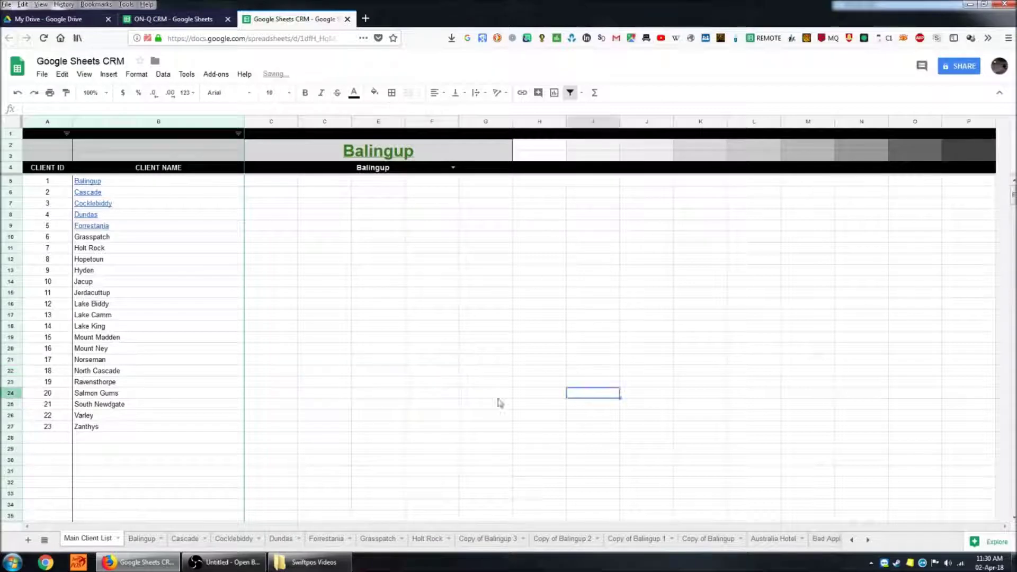
# Step: Type trial text into the merged cell, delete it, then right-click merged cell D21
pyautogui.click(392, 375)
pyautogui.write('dfhgvku')
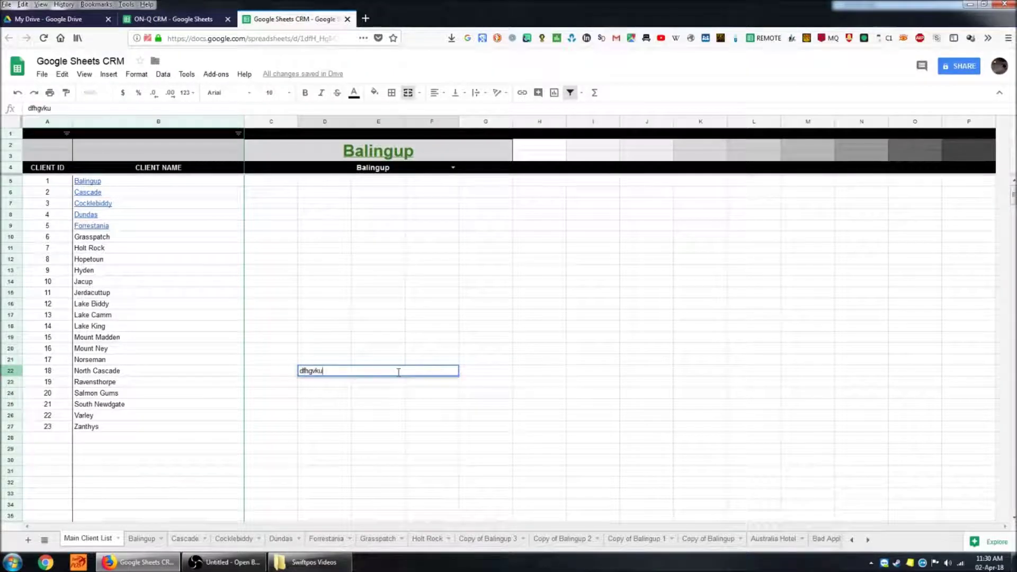
pyautogui.write('jhglilghiuj')
pyautogui.click(464, 427)
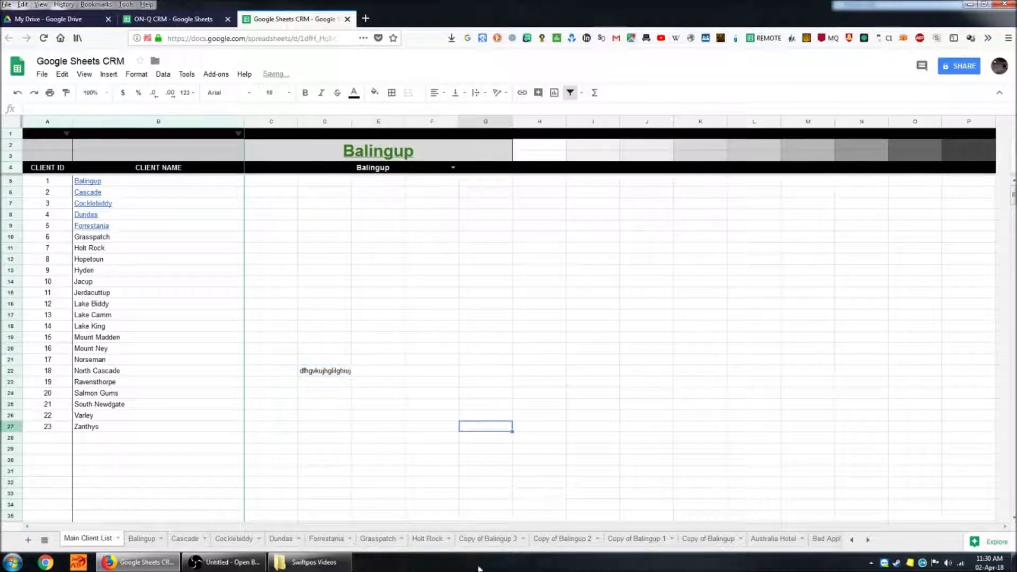
pyautogui.click(353, 373)
pyautogui.press('Delete')
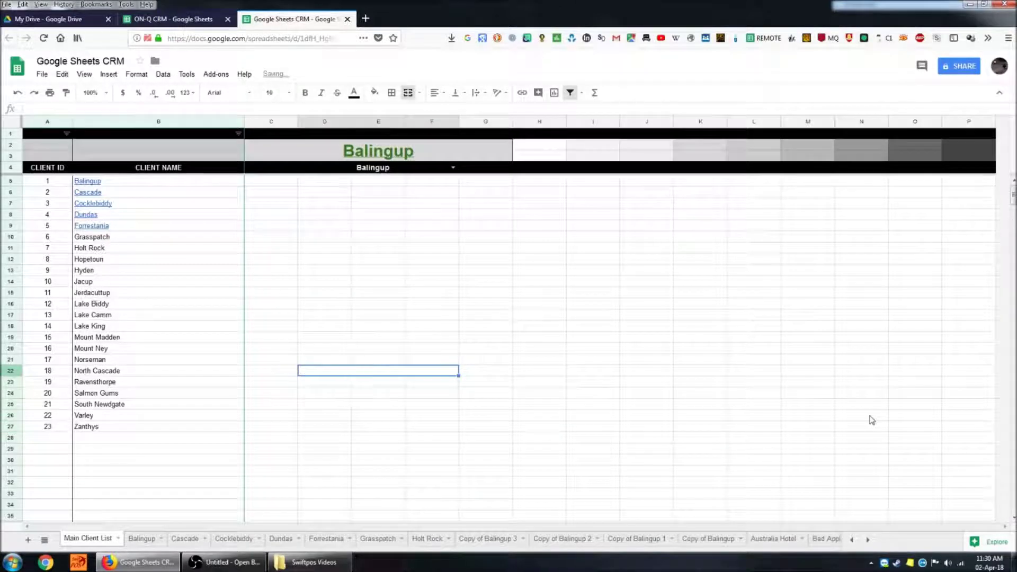
pyautogui.click(569, 327)
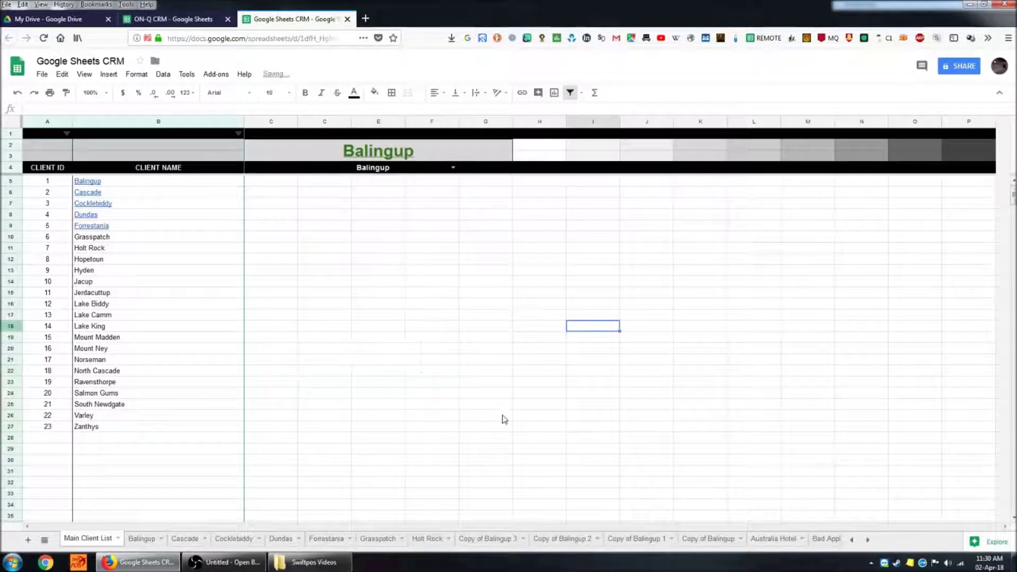
pyautogui.click(395, 362)
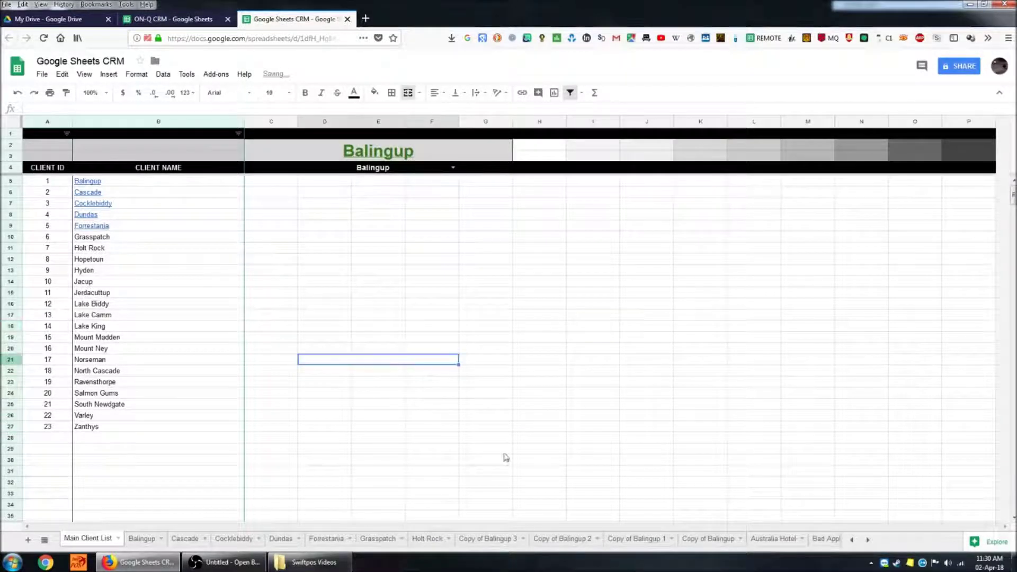
pyautogui.rightClick(386, 365)
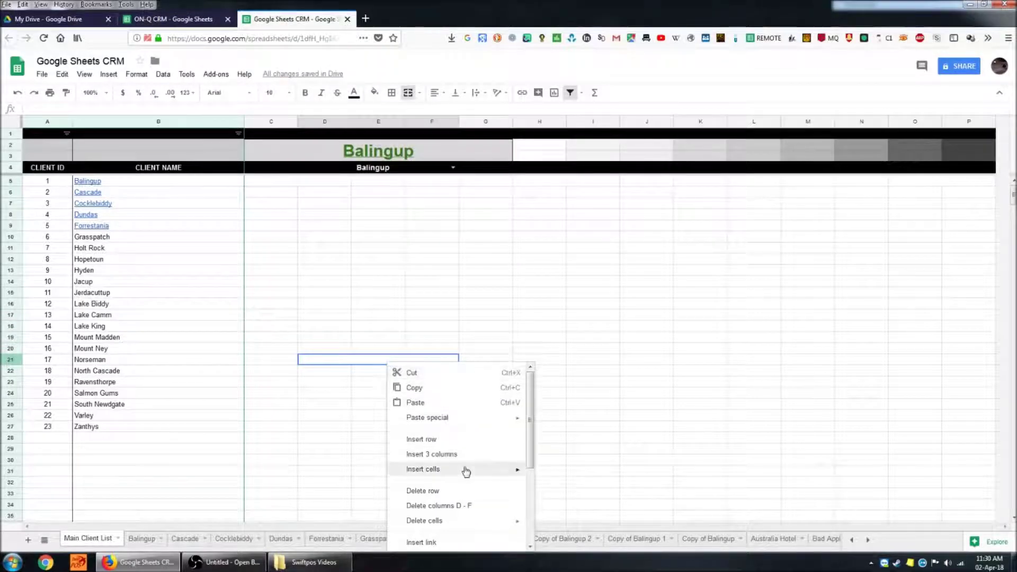
# Step: Add a List from a range validation on D21 sourced from B5:B200
pyautogui.scroll(-3, 477, 474)
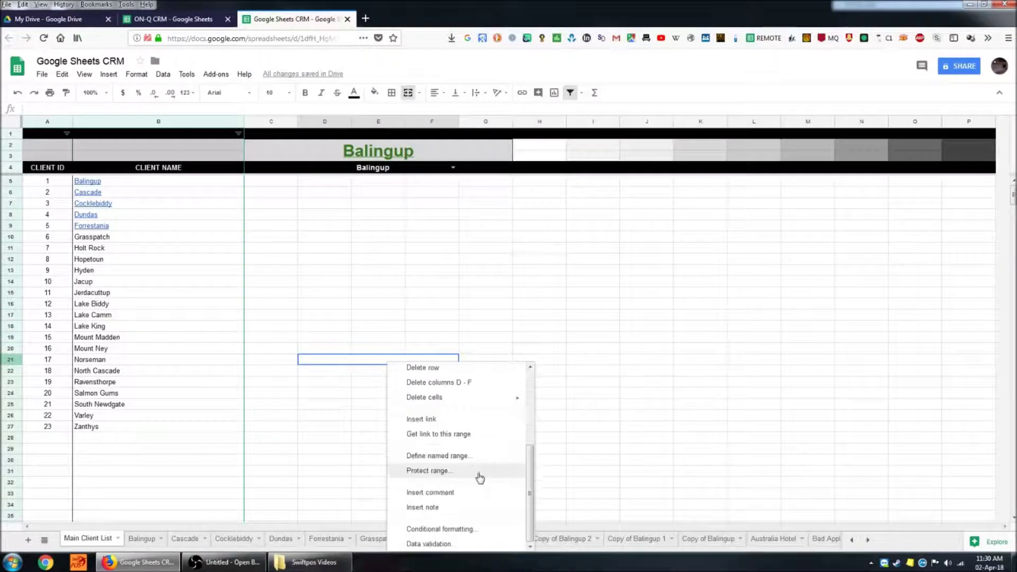
pyautogui.click(440, 545)
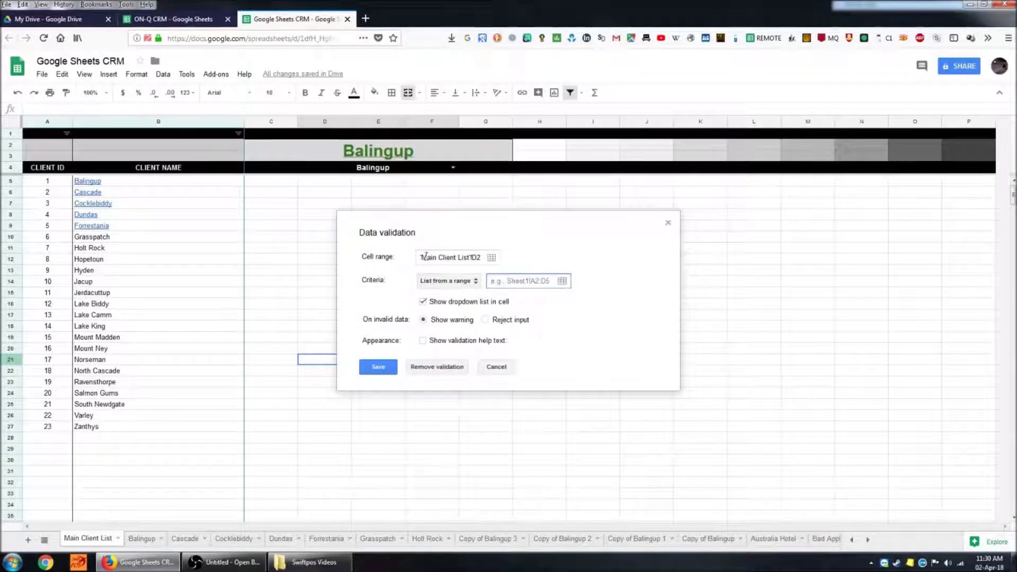
pyautogui.click(454, 281)
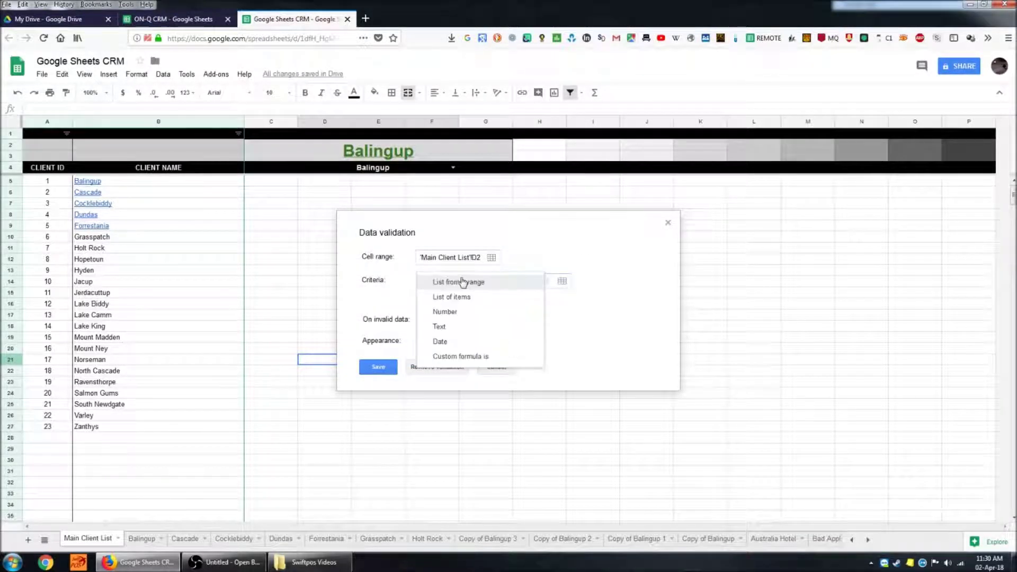
pyautogui.click(459, 282)
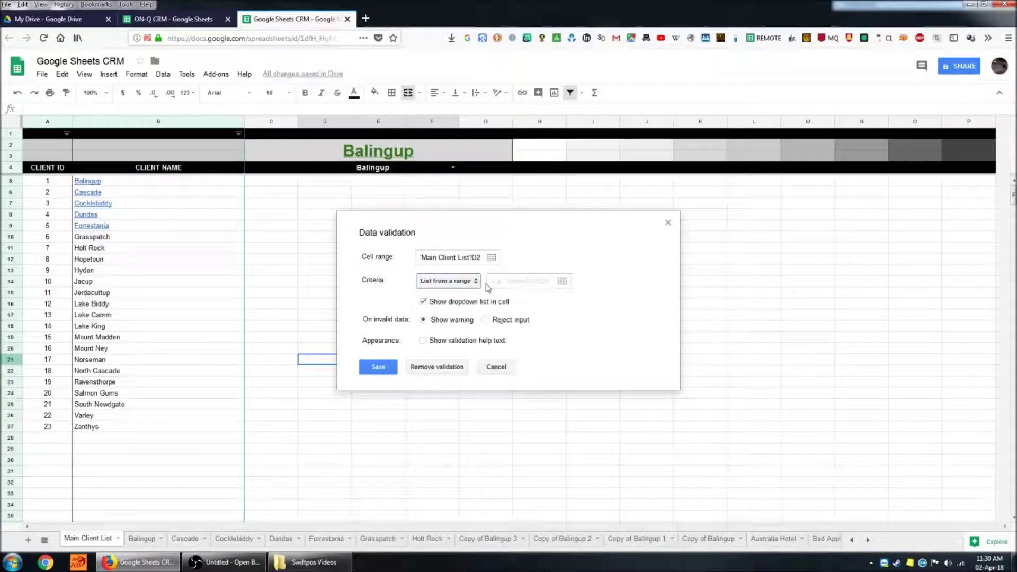
pyautogui.click(522, 282)
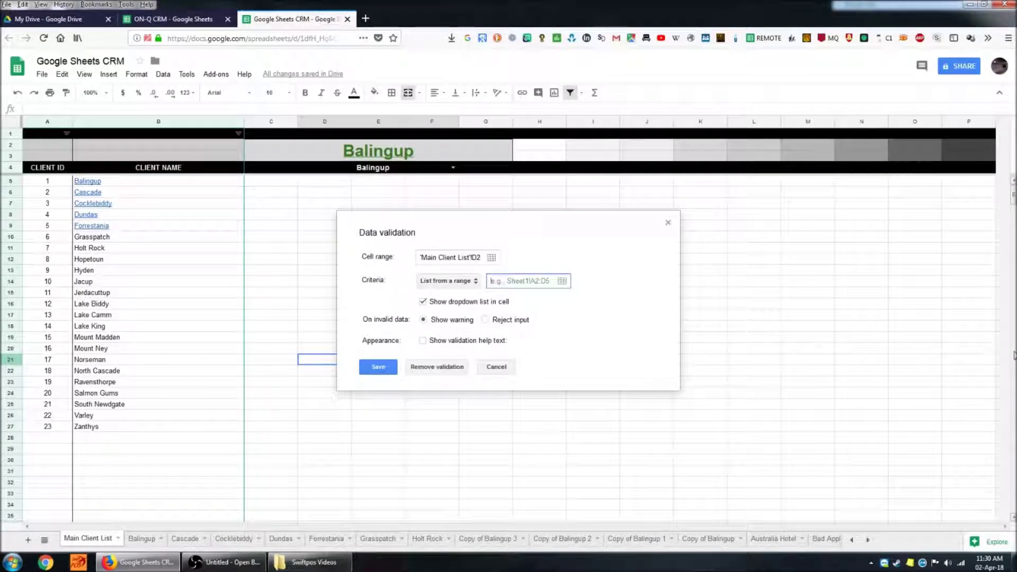
pyautogui.write('B5:B200')
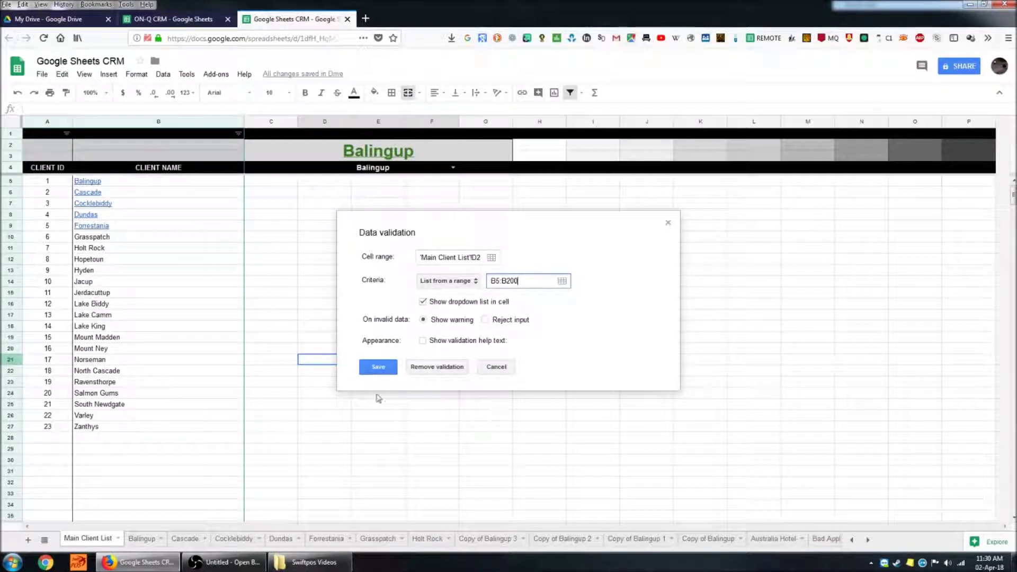
pyautogui.click(378, 371)
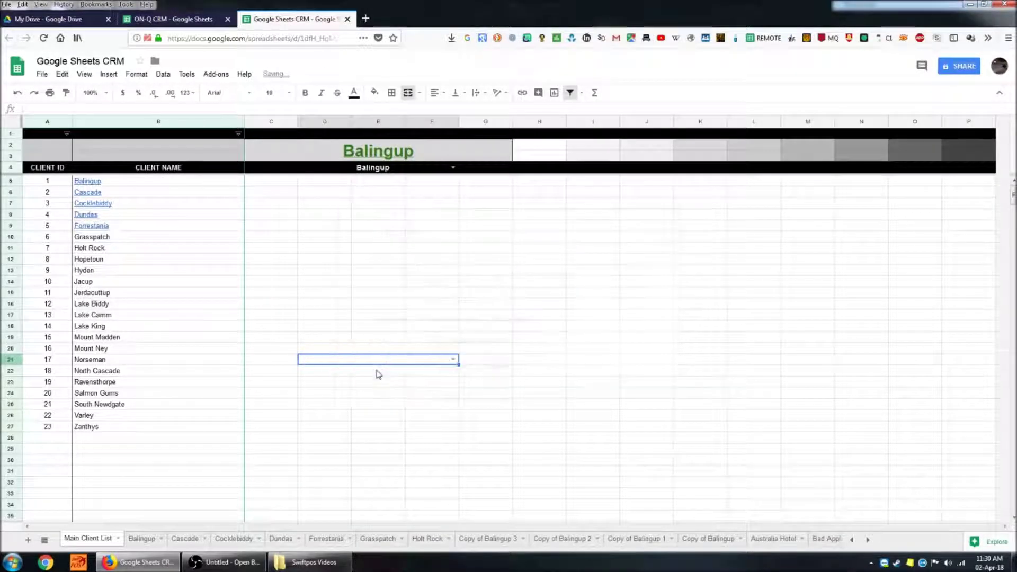
# Step: Pick Grasspatch from D21's new client dropdown to test it
pyautogui.click(453, 360)
pyautogui.scroll(-5, 416, 418)
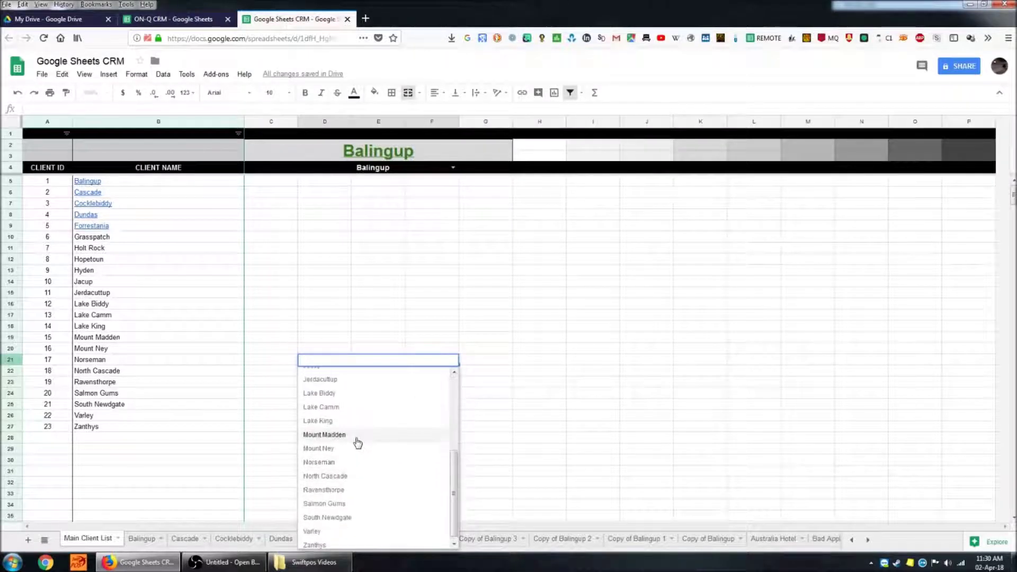
pyautogui.scroll(5, 345, 437)
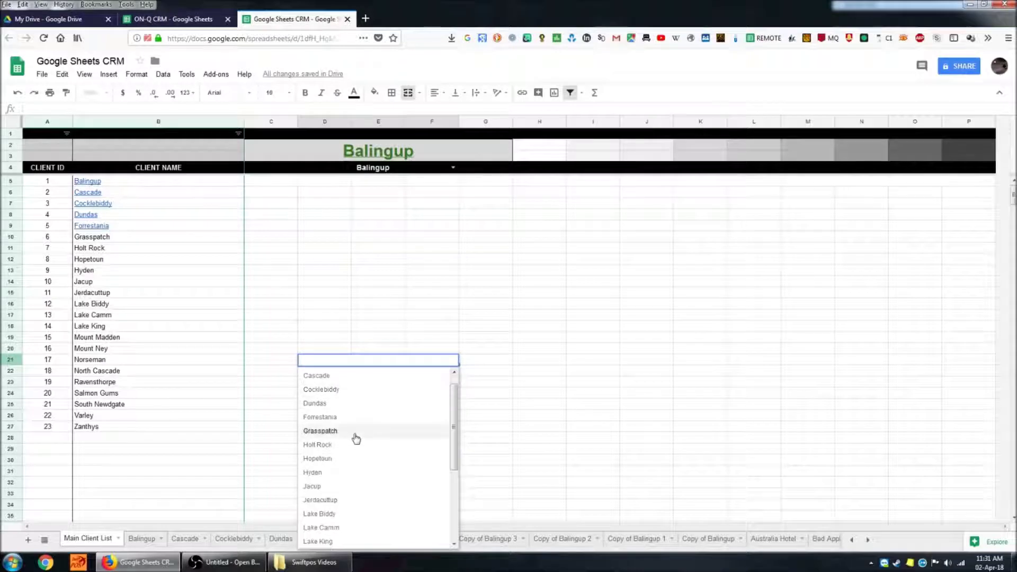
pyautogui.click(355, 437)
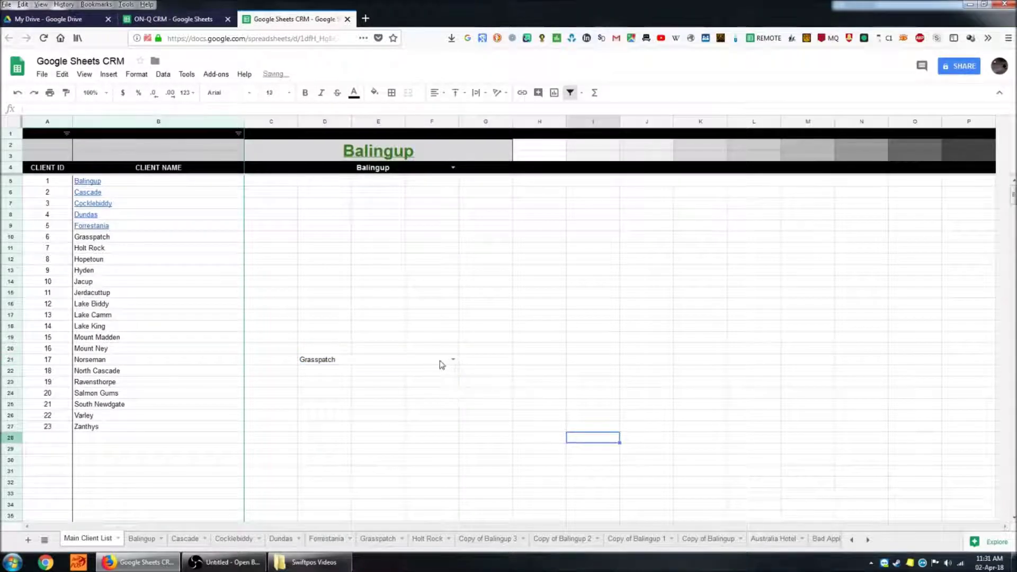
# Step: Clear D21 and inspect the title's VLOOKUP formula and B5's hyperlink formula
pyautogui.press('Delete')
pyautogui.click(686, 330)
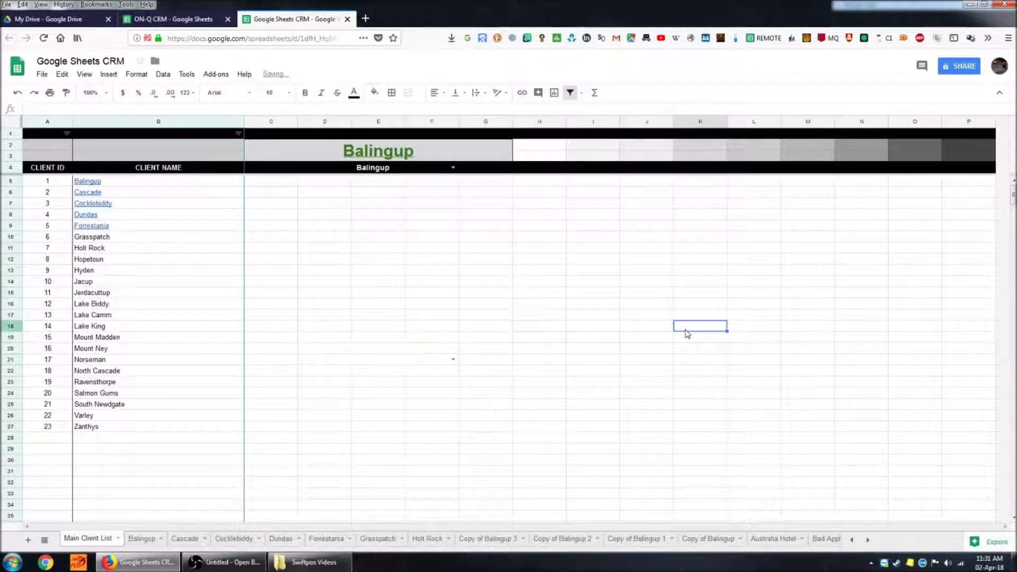
pyautogui.click(439, 142)
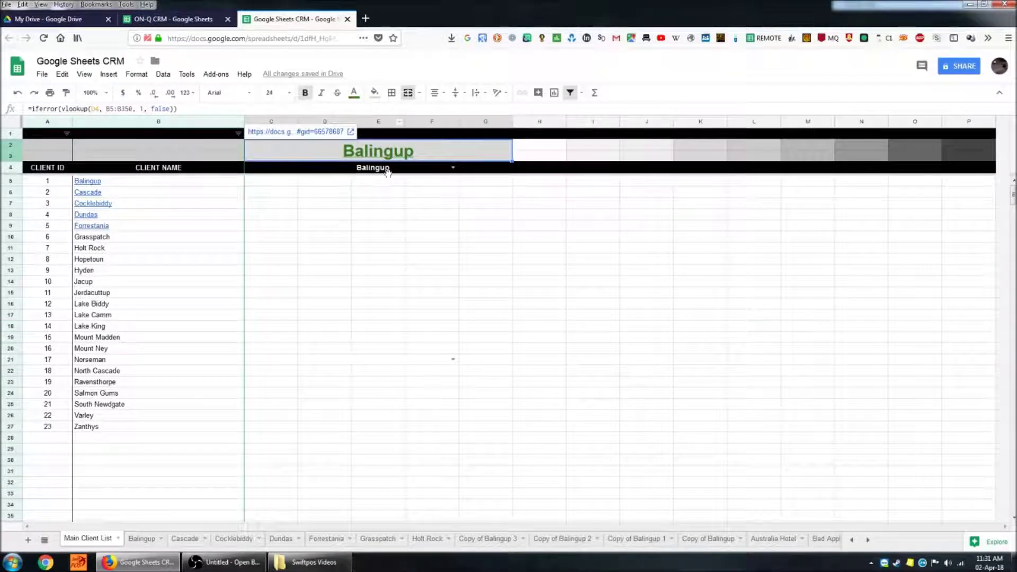
pyautogui.click(407, 169)
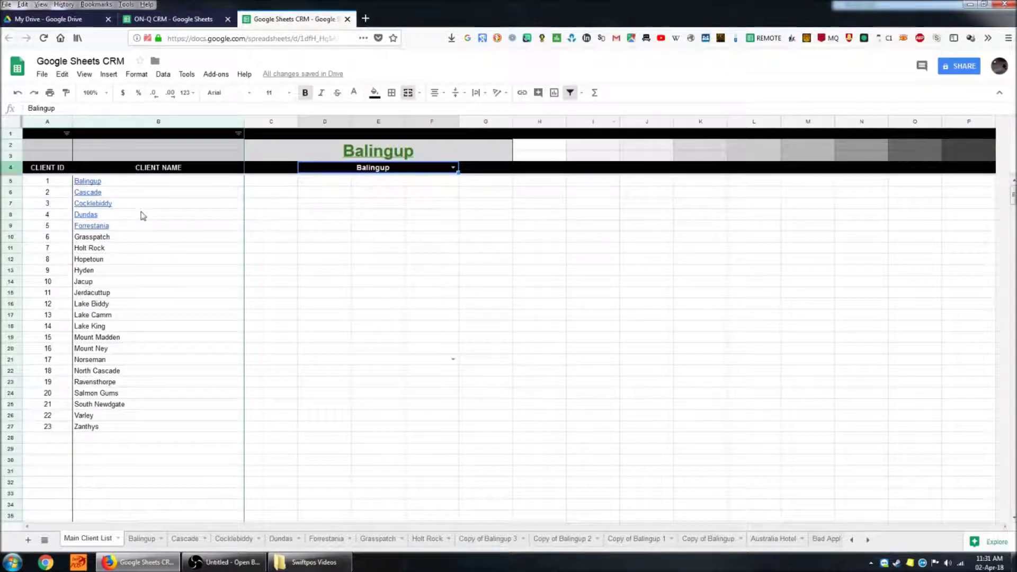
pyautogui.click(151, 183)
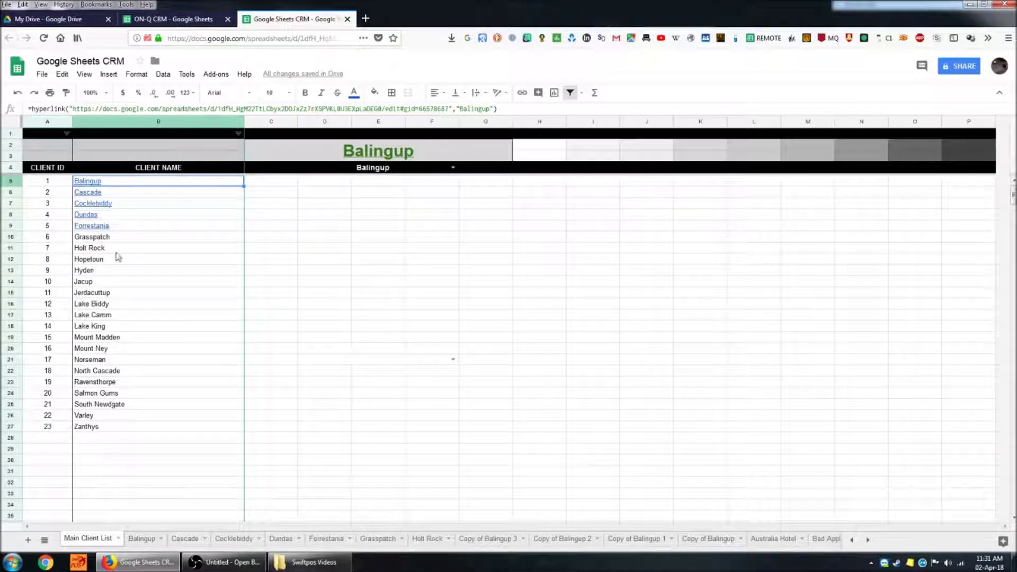
pyautogui.click(372, 168)
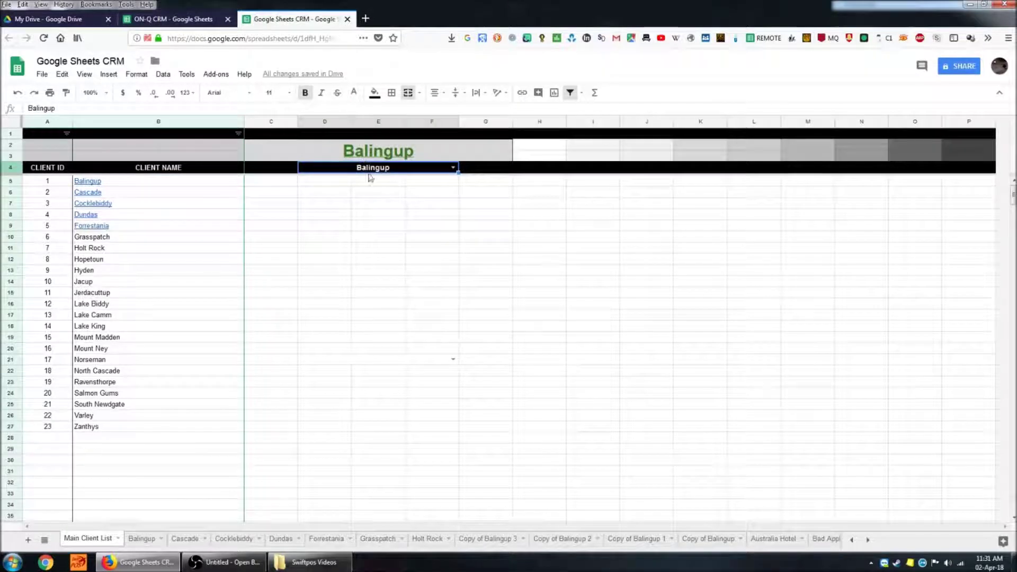
pyautogui.click(539, 337)
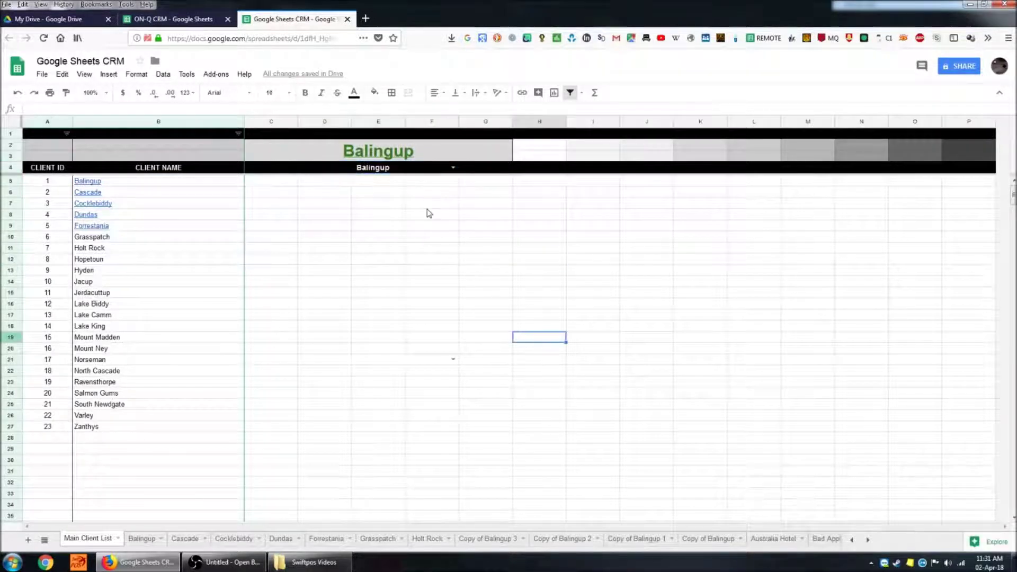
# Step: Choose Cascade in the D4 dropdown and select the title's lookup formula text
pyautogui.click(410, 173)
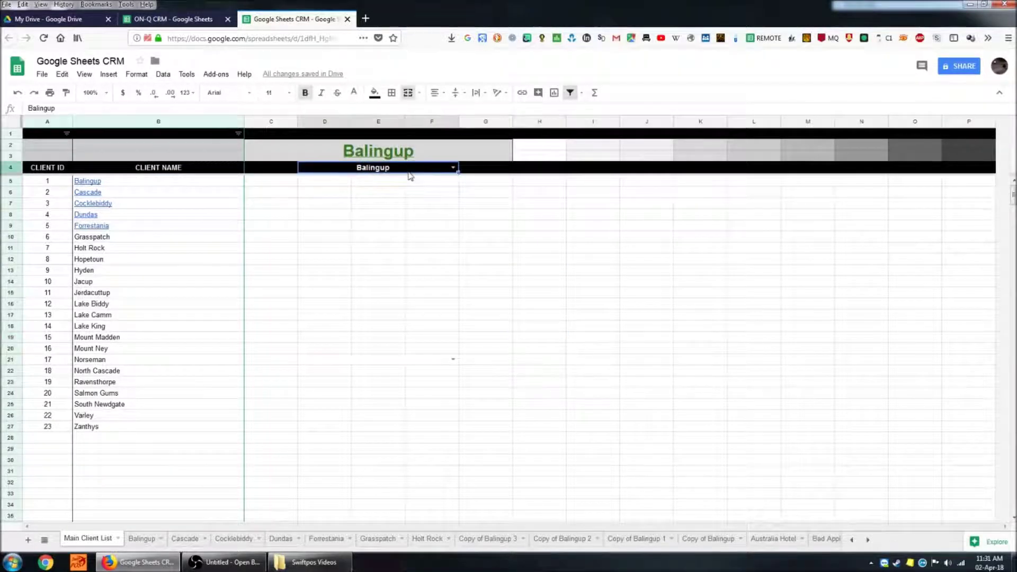
pyautogui.click(454, 169)
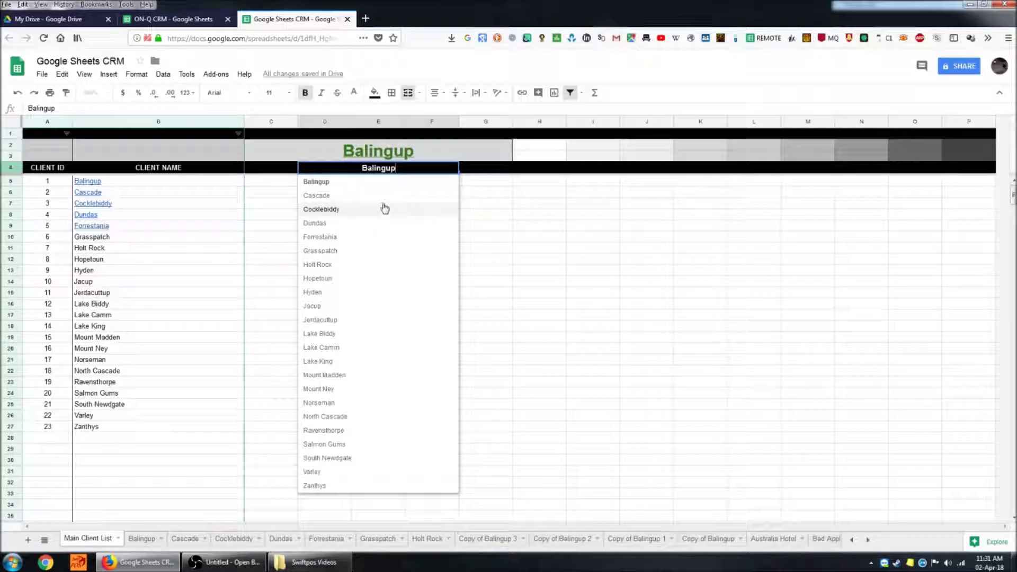
pyautogui.click(371, 195)
pyautogui.click(486, 225)
pyautogui.click(318, 149)
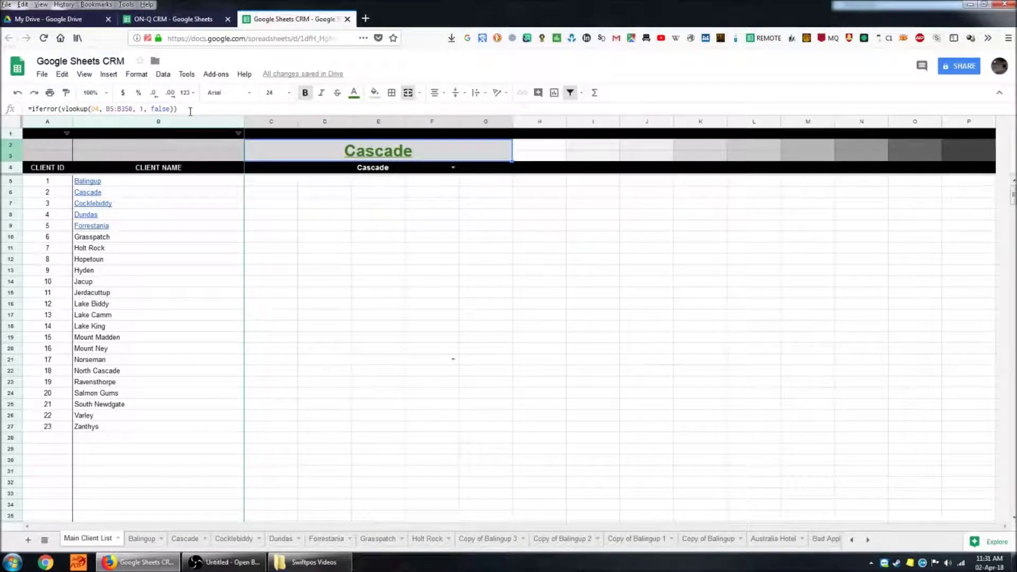
pyautogui.moveTo(190, 110); pyautogui.dragTo(37, 109)
pyautogui.hotkey('ctrl', 'c')
# Step: Paste the copied lookup formula into merged cell D19
pyautogui.click(593, 348)
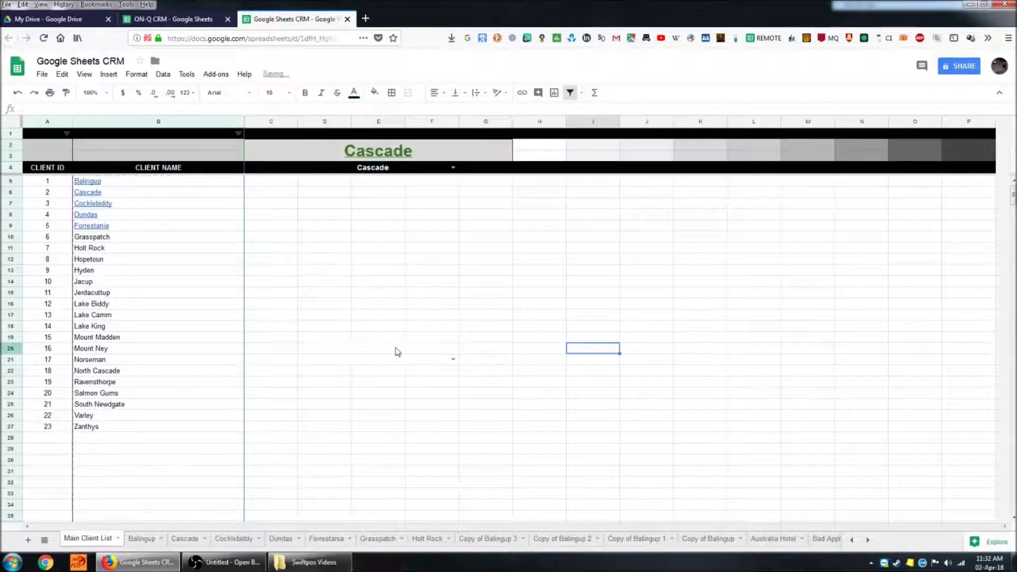
pyautogui.click(398, 350)
pyautogui.hotkey('ctrl', 'v')
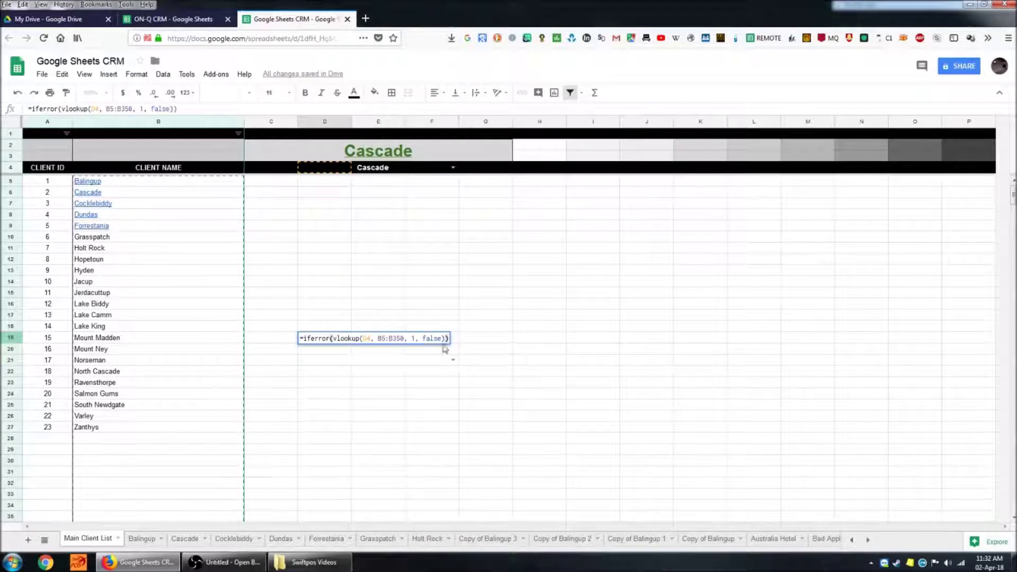
pyautogui.click(571, 386)
pyautogui.click(345, 345)
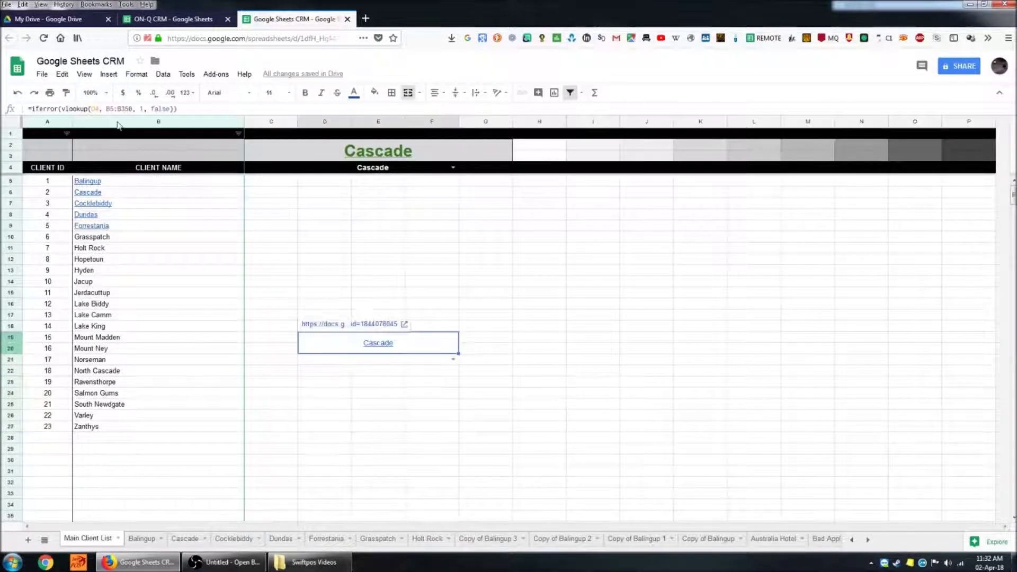
# Step: Edit D19's formula to =iferror(vlookup(D21, B5:B350, 1, false))
pyautogui.click(59, 109)
pyautogui.moveTo(59, 109); pyautogui.dragTo(28, 109)
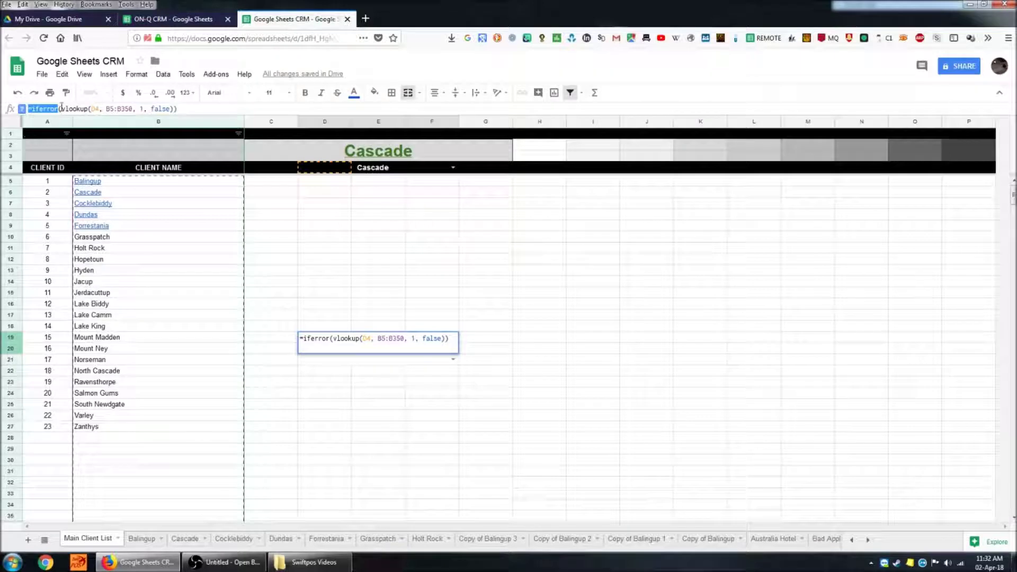
pyautogui.moveTo(62, 109); pyautogui.dragTo(87, 105)
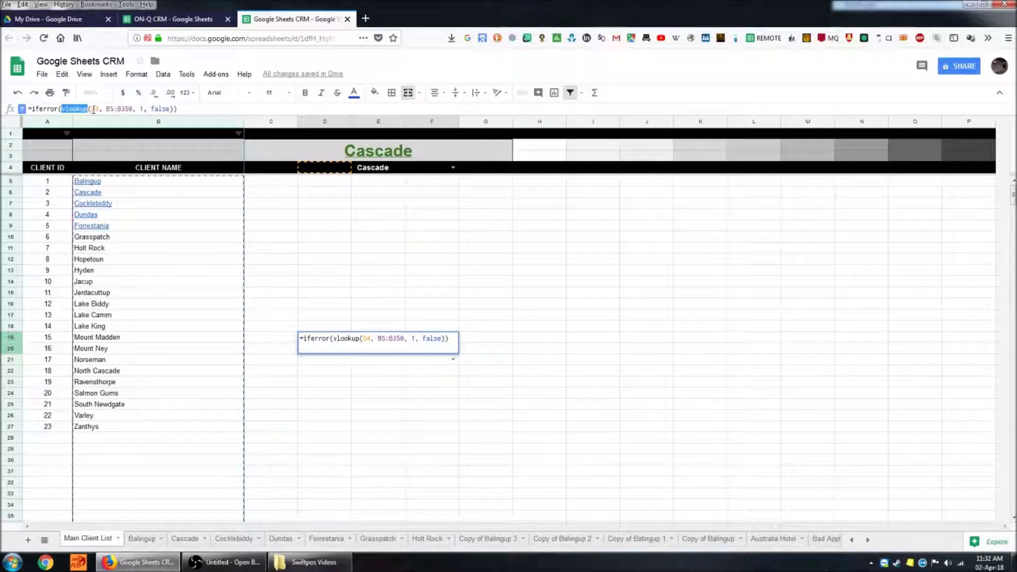
pyautogui.doubleClick(94, 109)
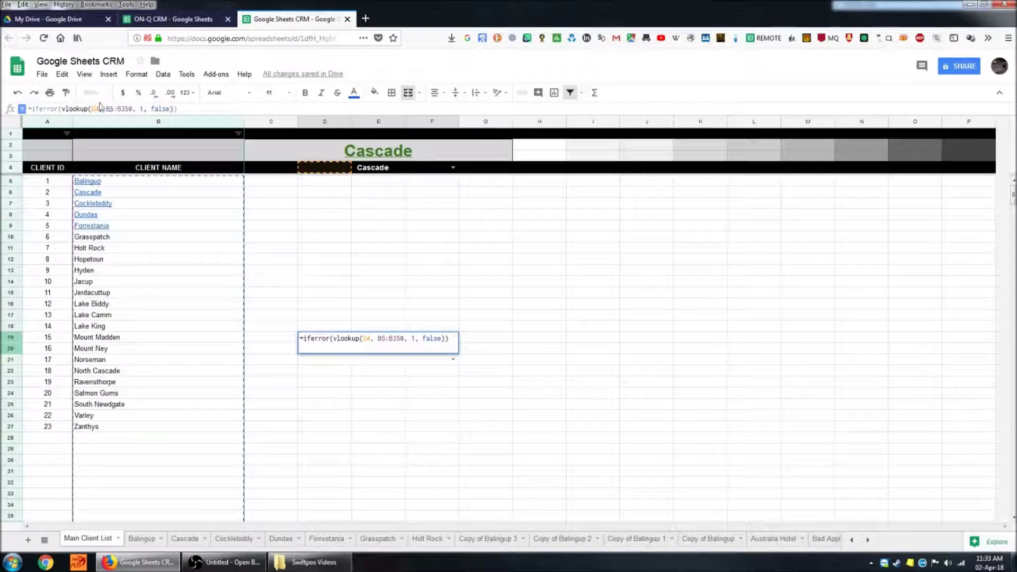
pyautogui.write('D21')
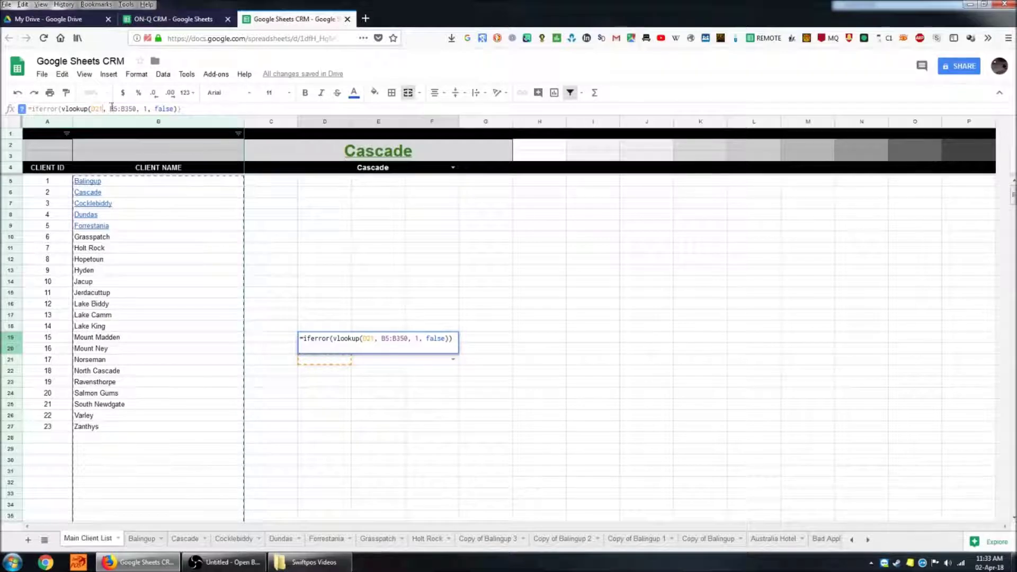
pyautogui.moveTo(110, 109); pyautogui.dragTo(140, 108)
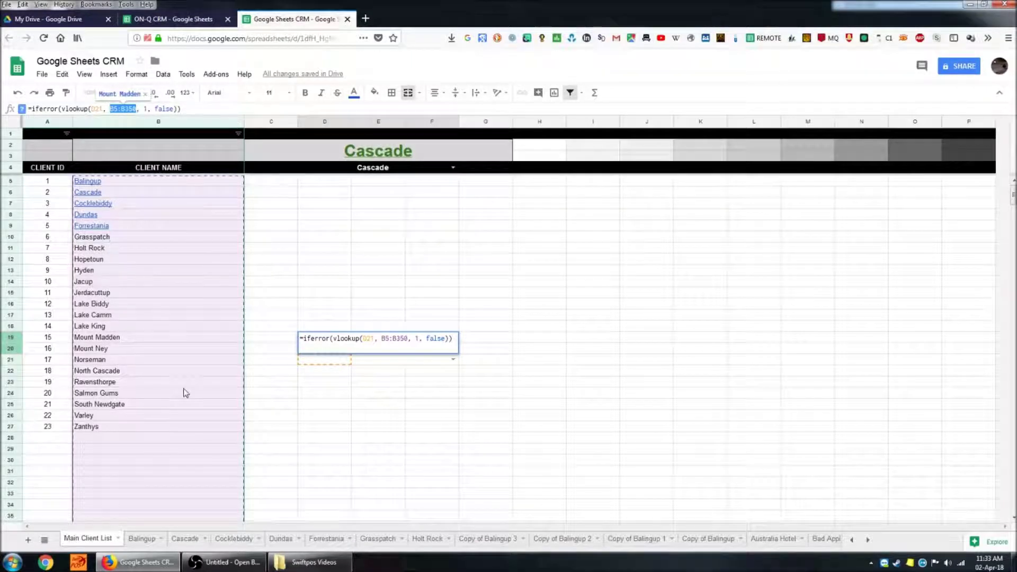
pyautogui.doubleClick(146, 108)
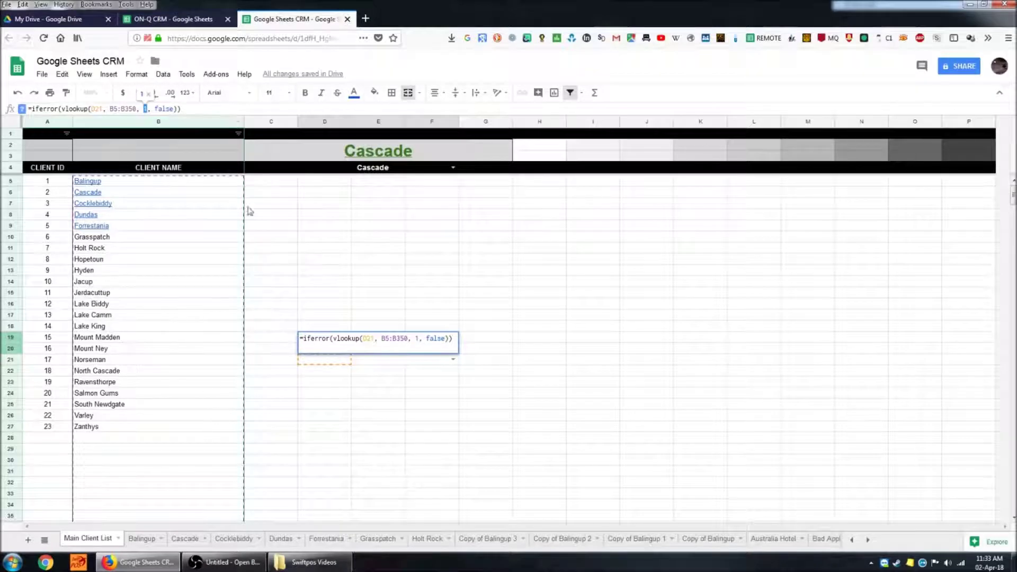
pyautogui.moveTo(157, 182)
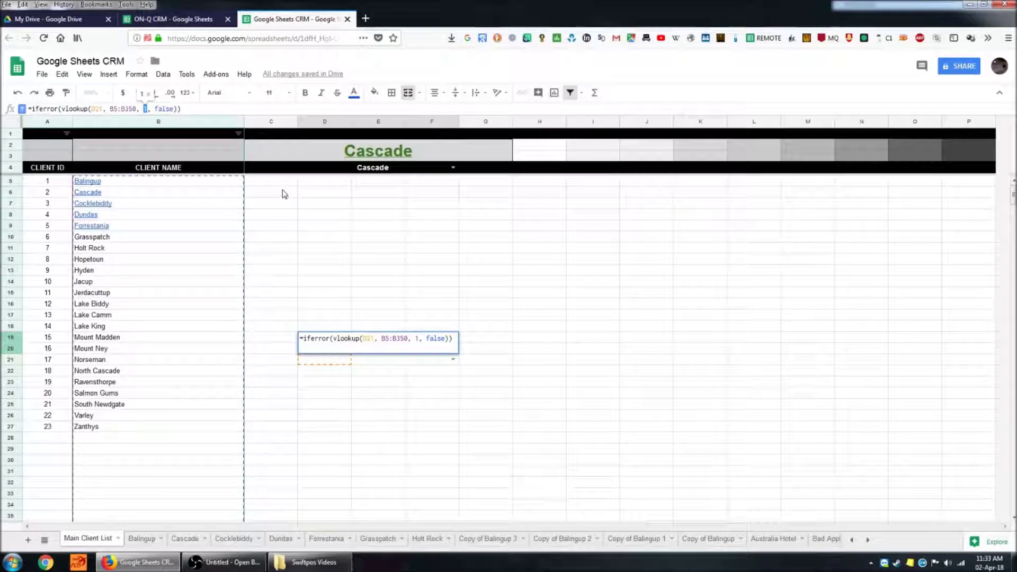
pyautogui.press('Escape')
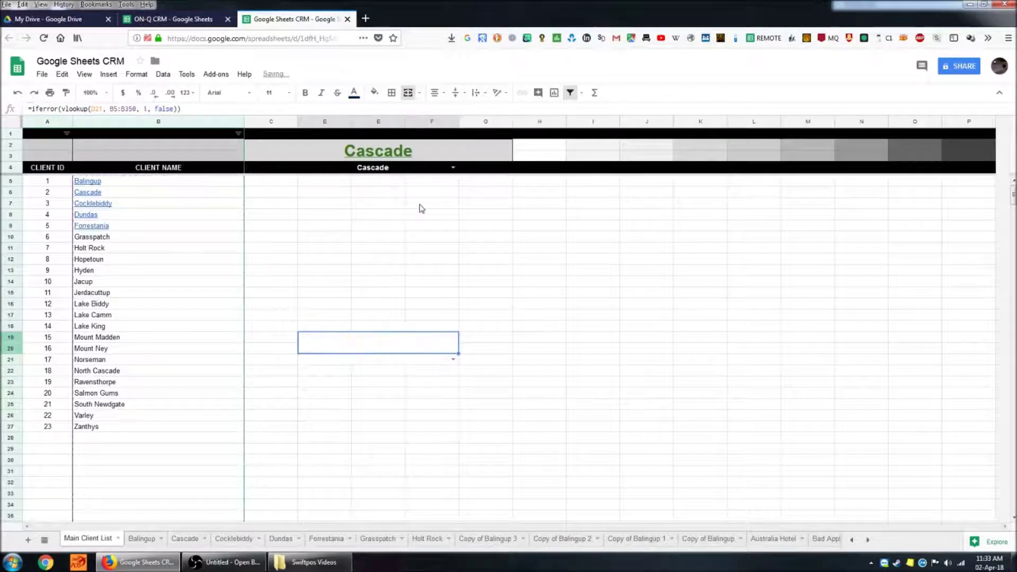
pyautogui.click(588, 426)
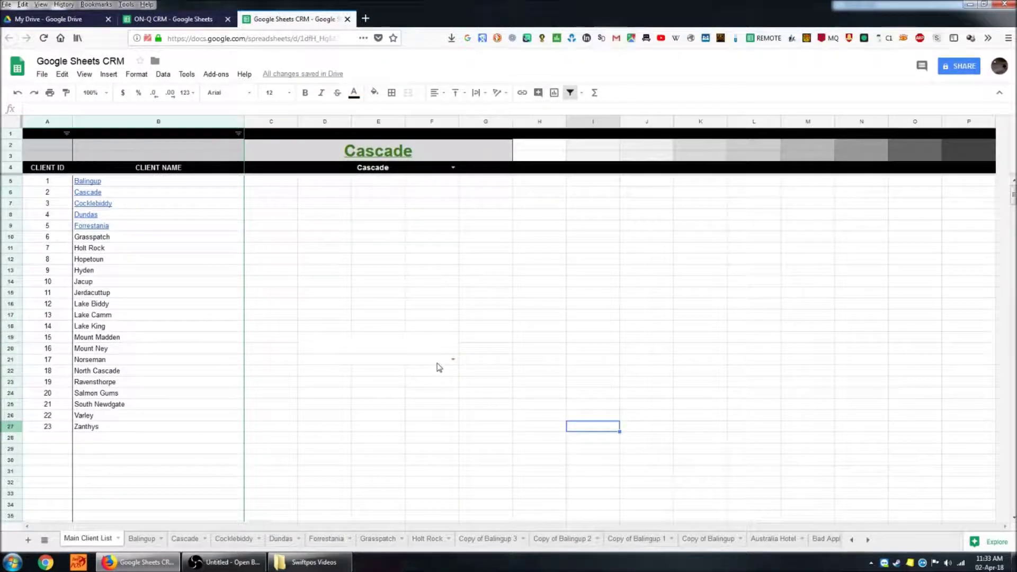
# Step: Choose Cocklebiddy in the D21 client dropdown
pyautogui.click(453, 360)
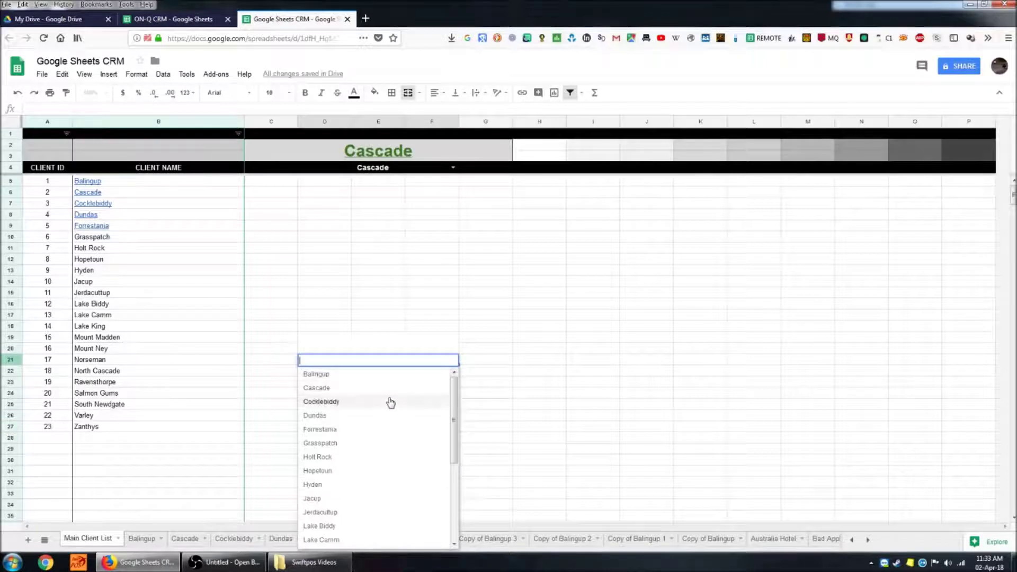
pyautogui.click(389, 402)
pyautogui.click(425, 453)
# Step: Follow D19's link to the Cocklebiddy sheet, then return to Main Client List
pyautogui.click(434, 350)
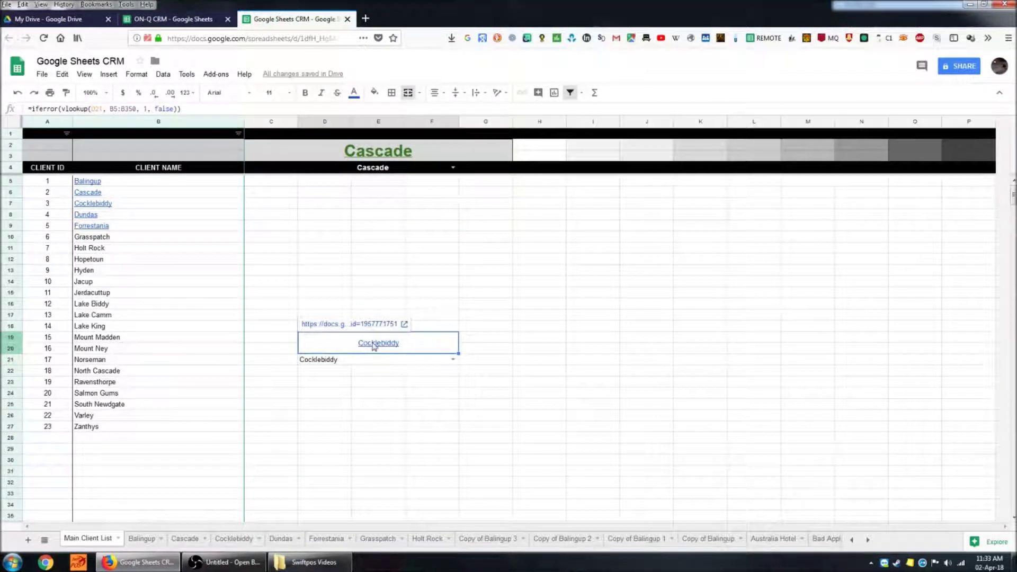
pyautogui.click(350, 323)
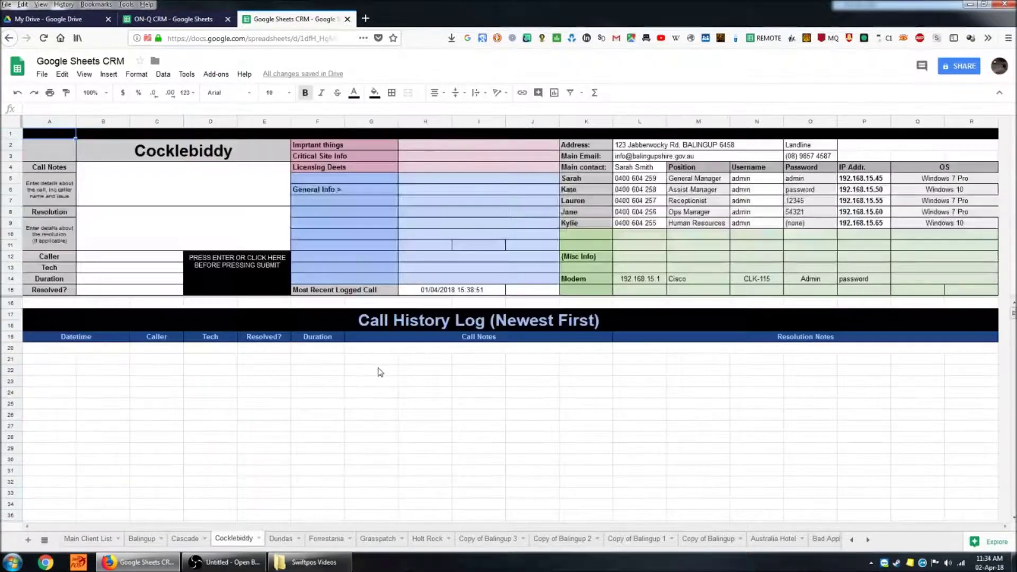
pyautogui.click(101, 544)
pyautogui.click(562, 348)
pyautogui.click(554, 434)
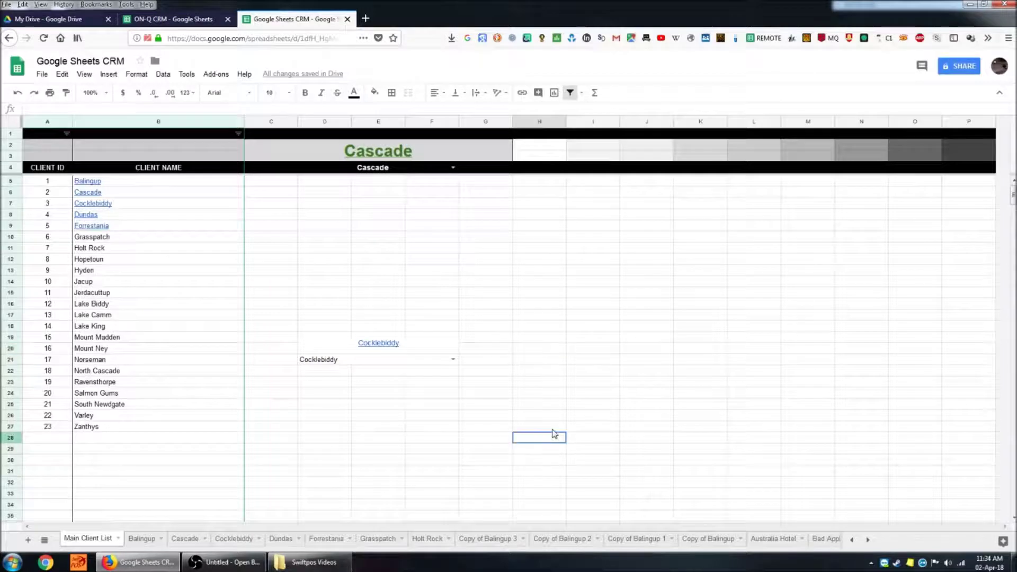
pyautogui.click(281, 184)
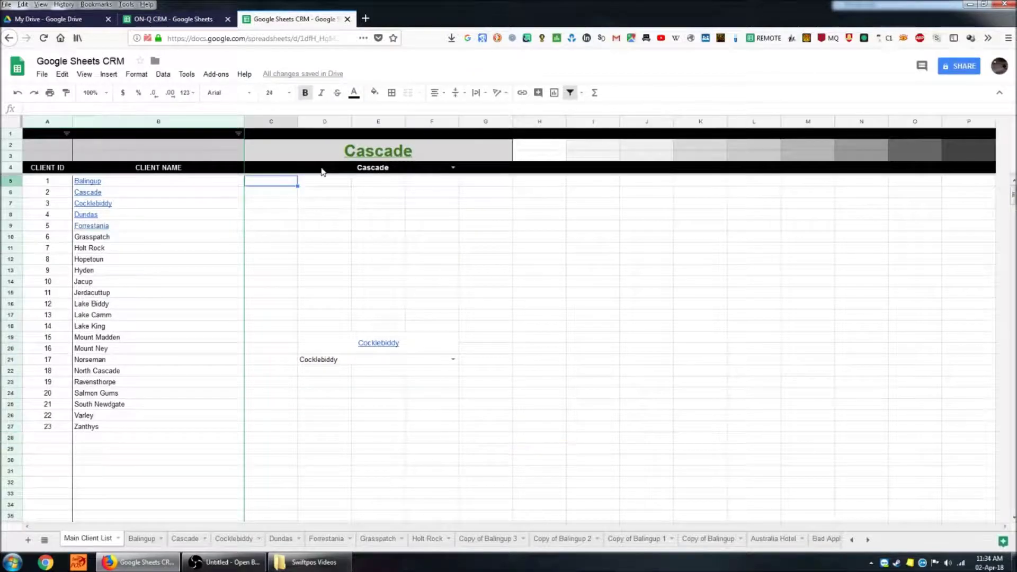
# Step: Enter the placeholder phone number in C5 and paste it down column C to row 37
pyautogui.write('9458/')
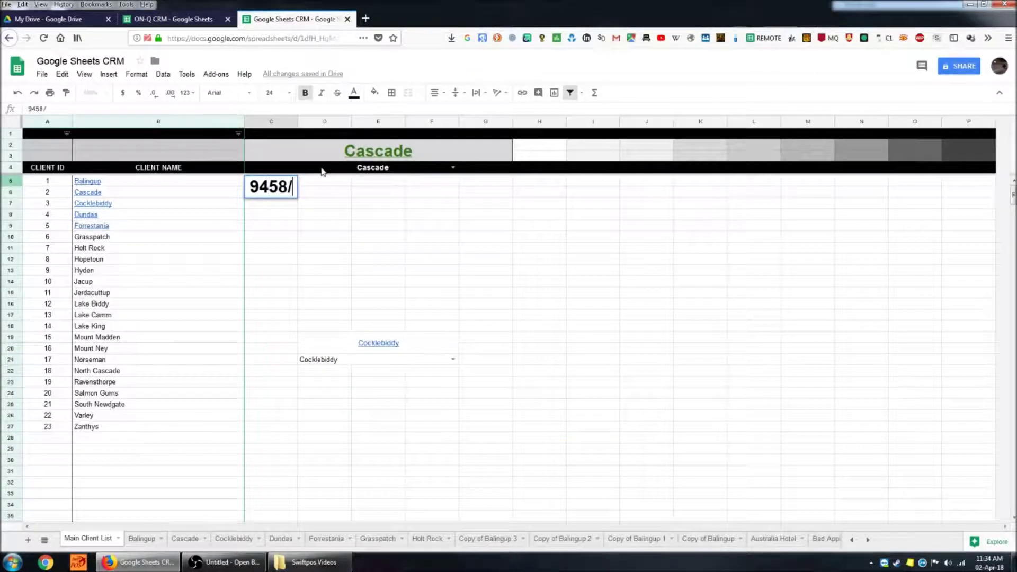
pyautogui.press('BackSpace')
pyautogui.press('BackSpace')
pyautogui.press('BackSpace')
pyautogui.press('BackSpace')
pyautogui.press('BackSpace')
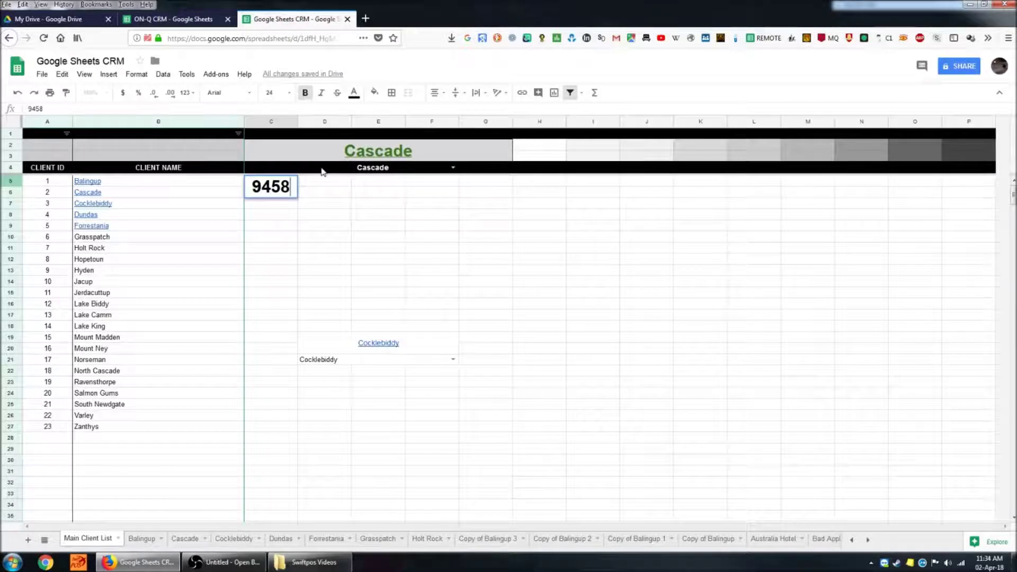
pyautogui.press('Escape')
pyautogui.write('9458 5587')
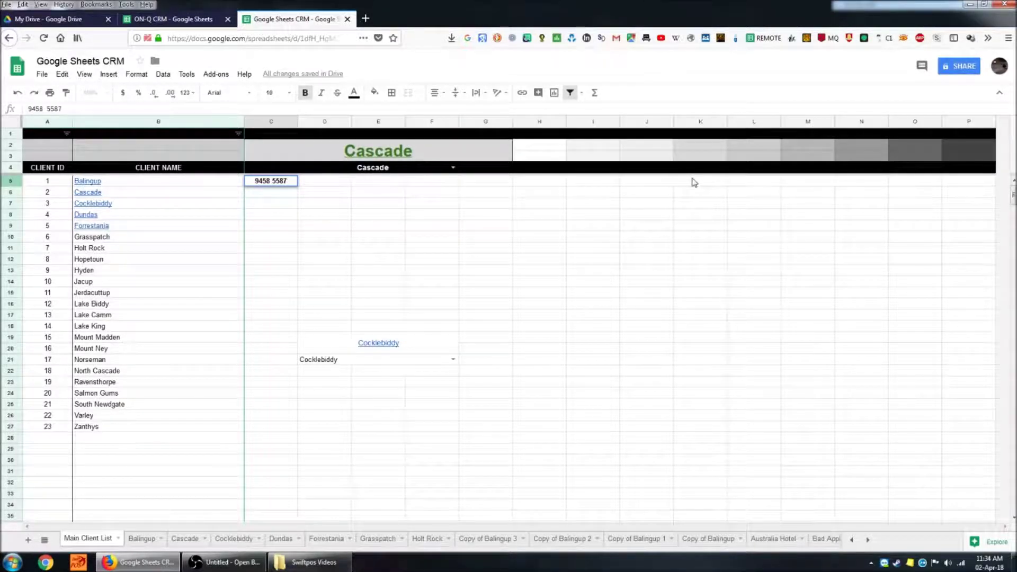
pyautogui.press('Return')
pyautogui.press('Up')
pyautogui.press('Down')
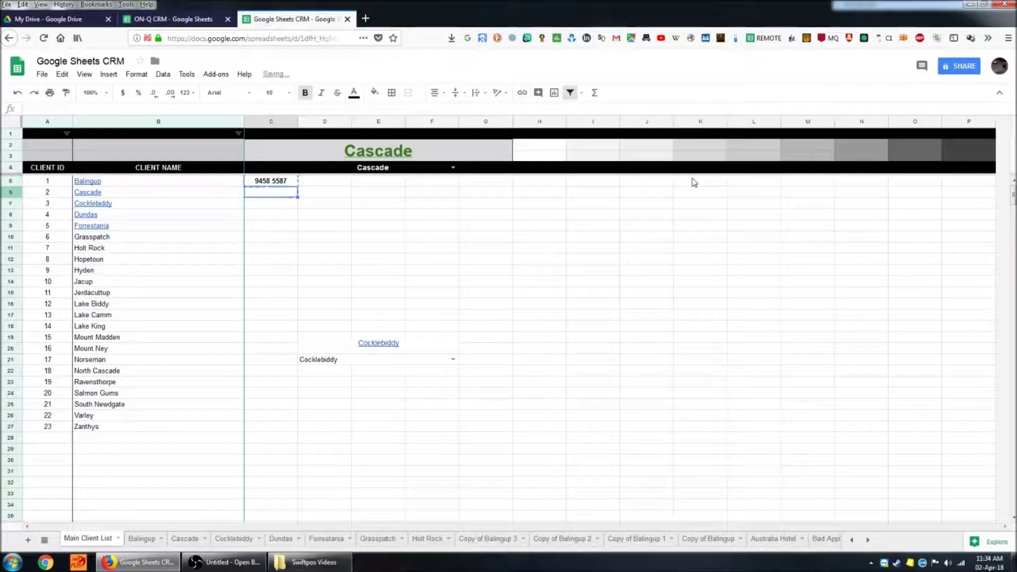
pyautogui.hotkey('shift', 'pagedown')
pyautogui.write('9458 5587')
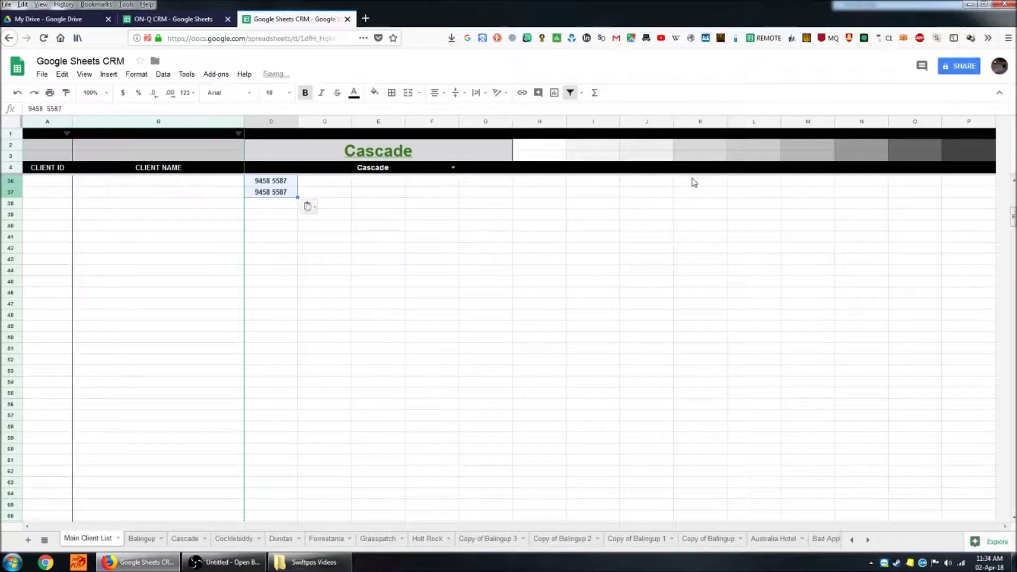
pyautogui.scroll(8, 582, 265)
pyautogui.click(512, 297)
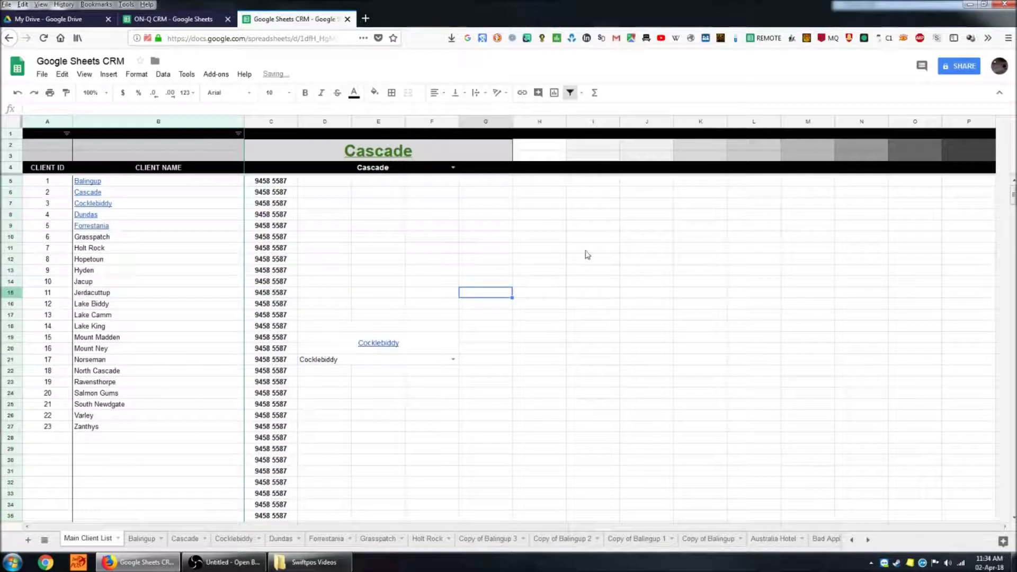
pyautogui.click(429, 343)
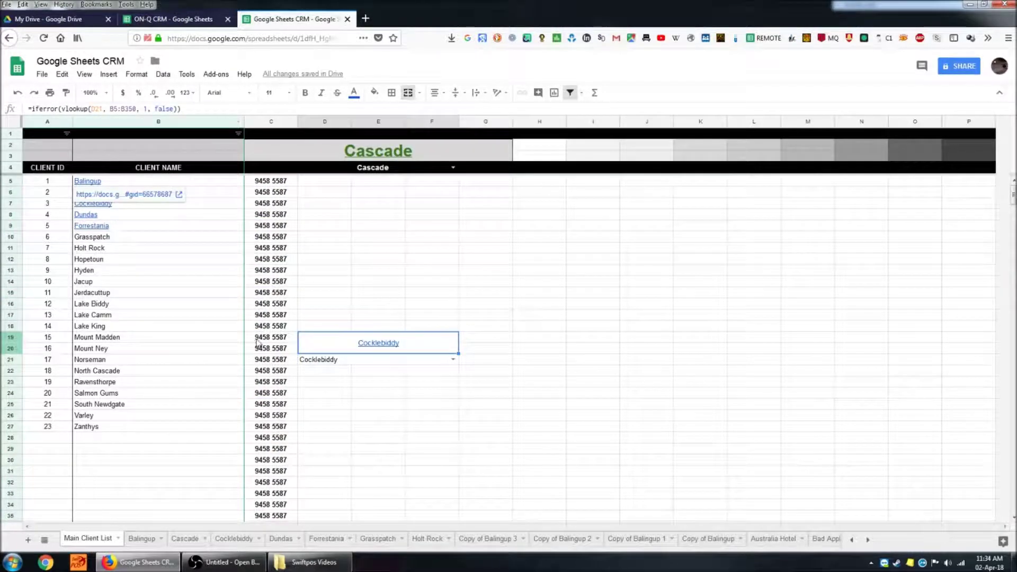
# Step: Copy D19's lookup formula into G19
pyautogui.click(497, 337)
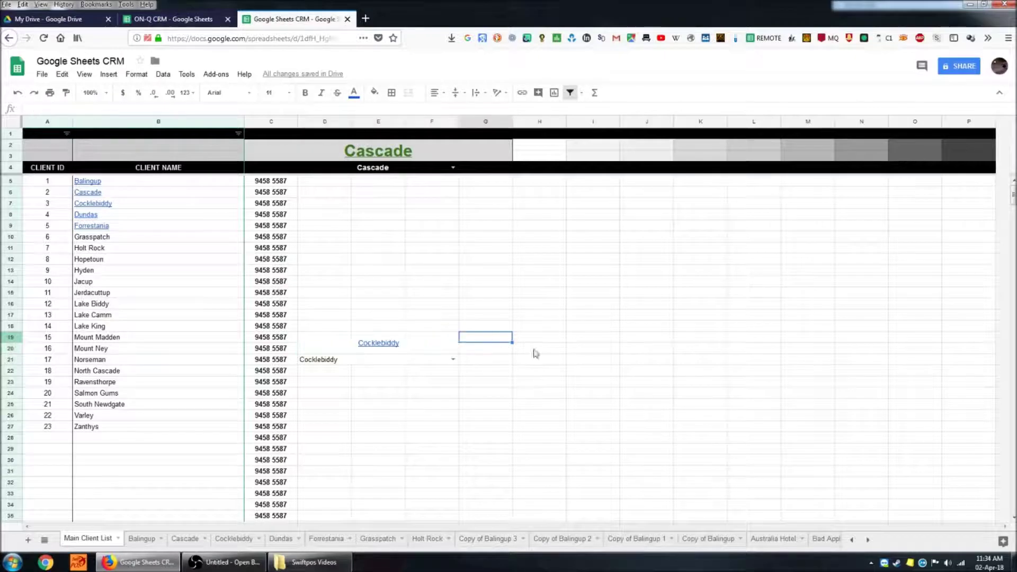
pyautogui.keyDown('shift'); pyautogui.click(611, 352); pyautogui.keyUp('shift')
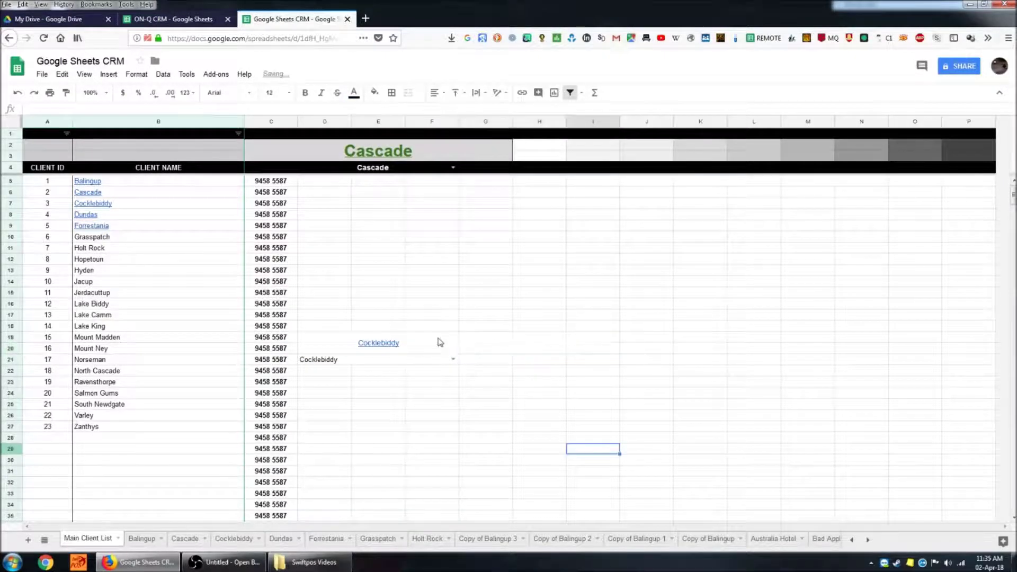
pyautogui.click(438, 343)
pyautogui.click(216, 108)
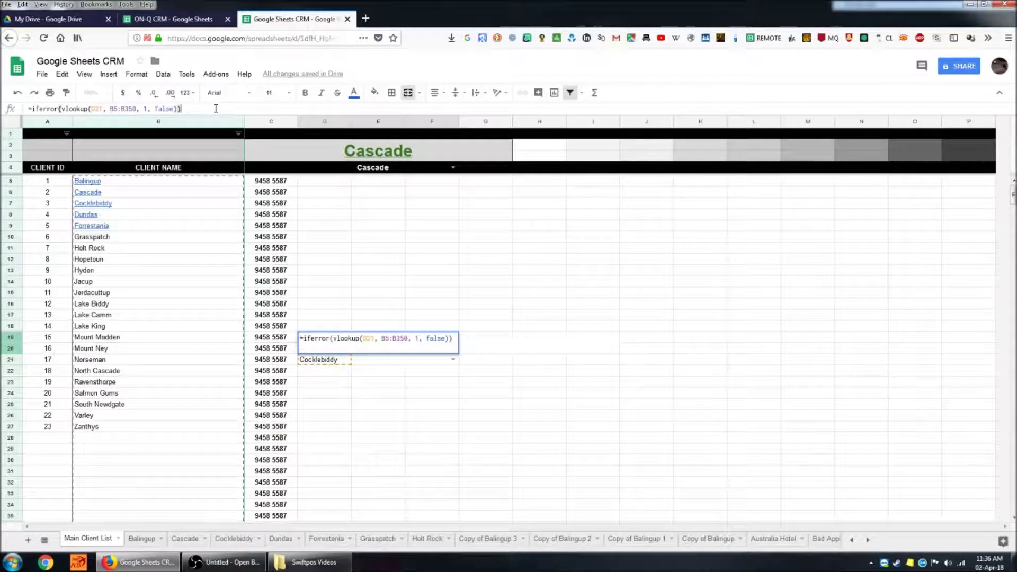
pyautogui.hotkey('ctrl', 'a')
pyautogui.hotkey('ctrl', 'c')
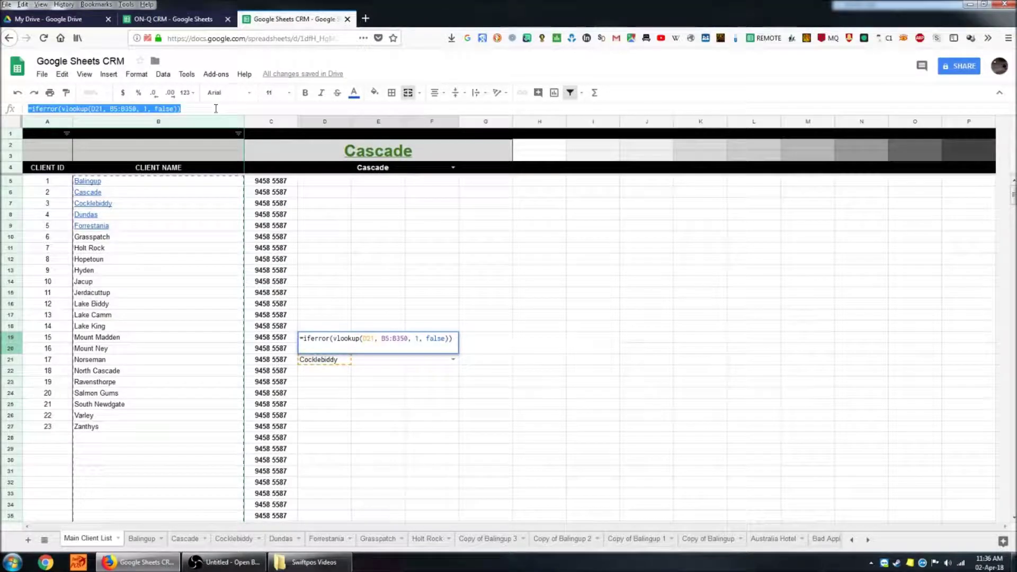
pyautogui.click(519, 343)
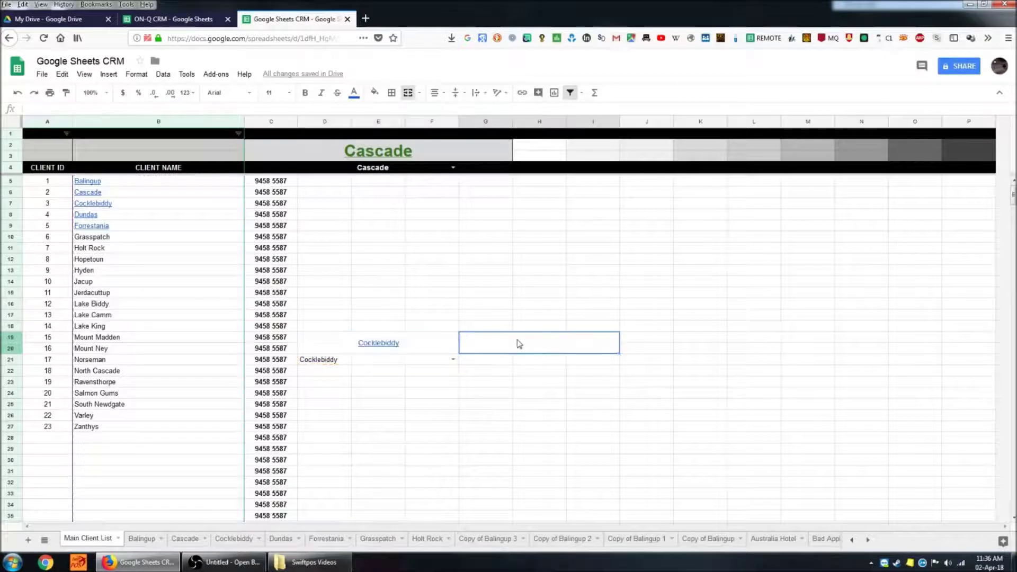
pyautogui.hotkey('ctrl', 'v')
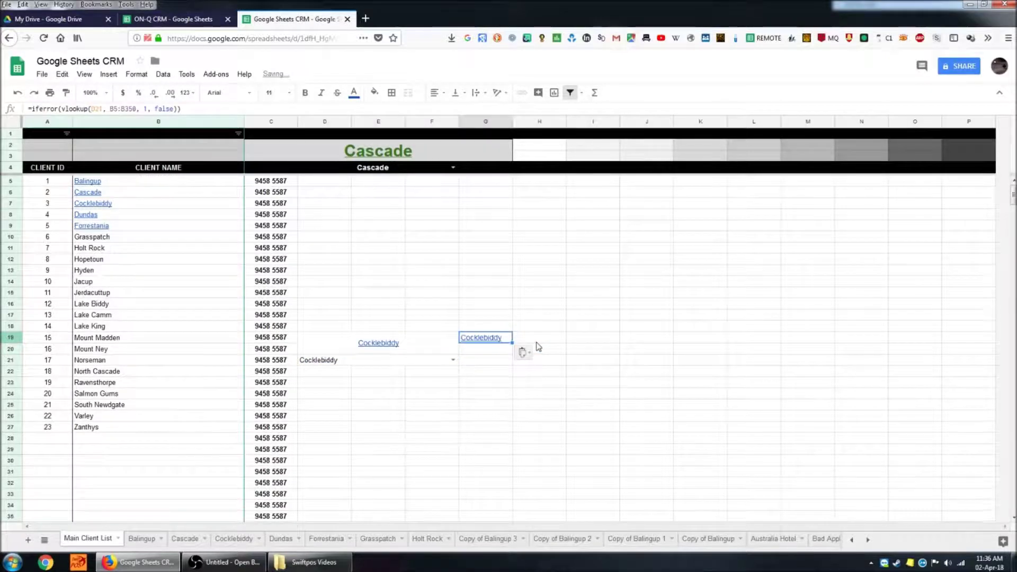
# Step: Merge G19:I20 and centre it horizontally and vertically
pyautogui.keyDown('shift'); pyautogui.click(598, 356); pyautogui.keyUp('shift')
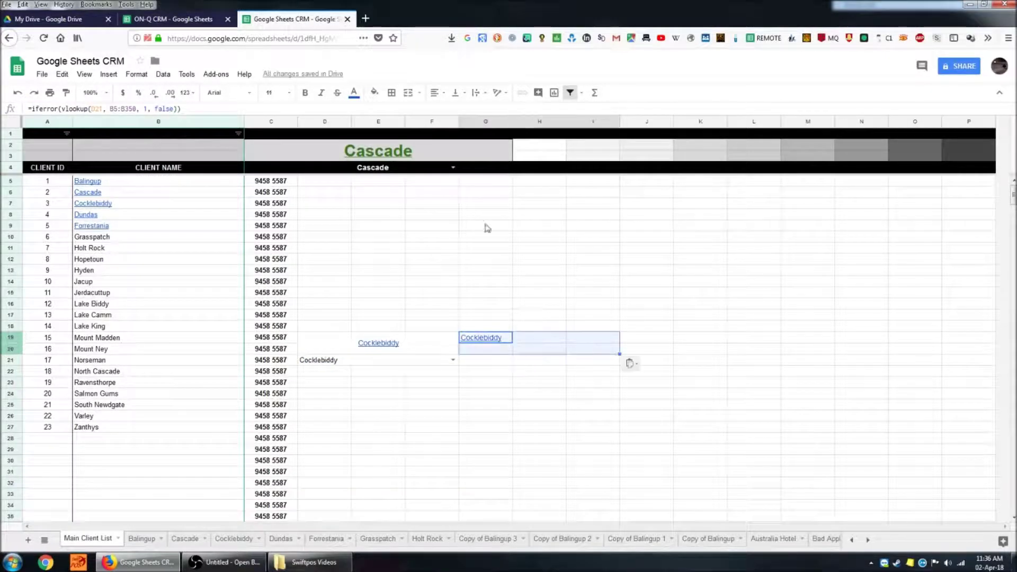
pyautogui.click(408, 93)
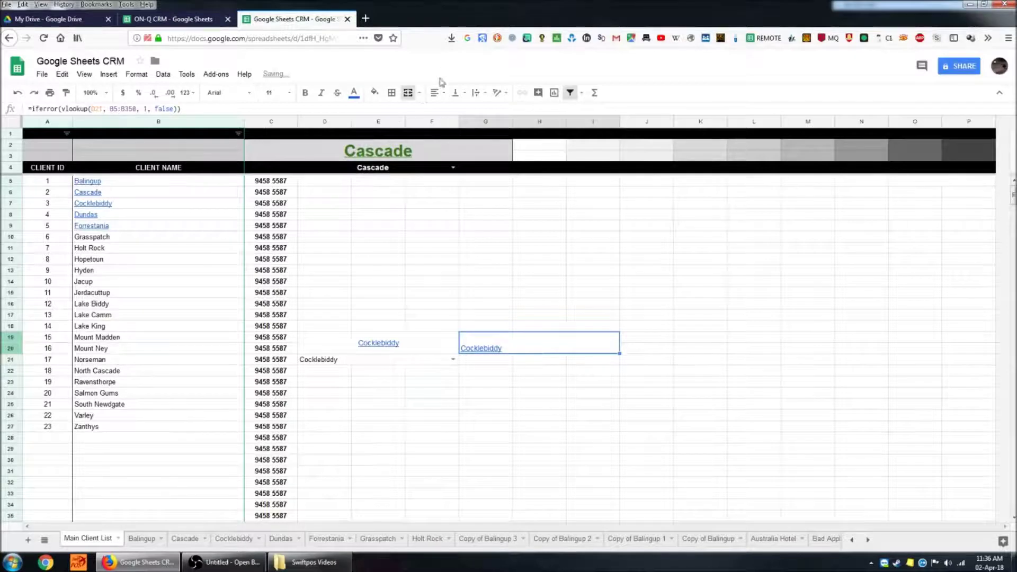
pyautogui.click(436, 93)
pyautogui.click(452, 111)
pyautogui.click(455, 92)
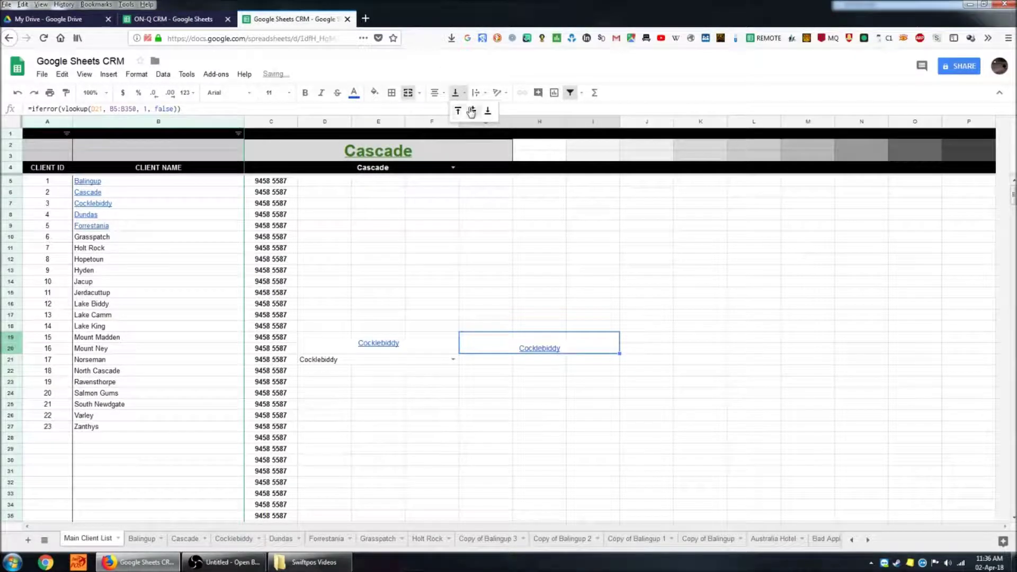
pyautogui.click(470, 111)
pyautogui.click(591, 314)
# Step: Change G19's formula to range B5:C350 with column index 2
pyautogui.click(592, 344)
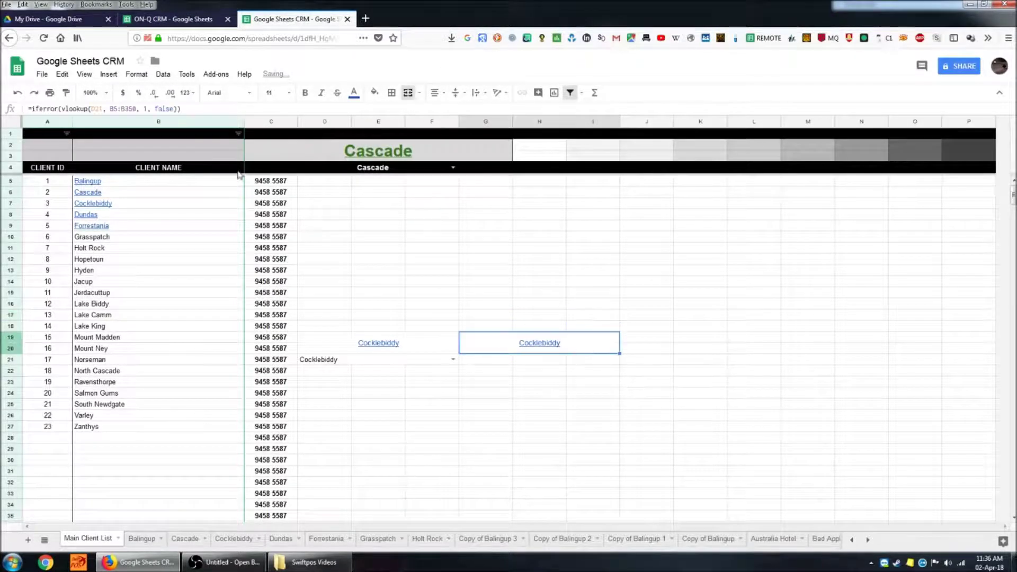
pyautogui.click(122, 108)
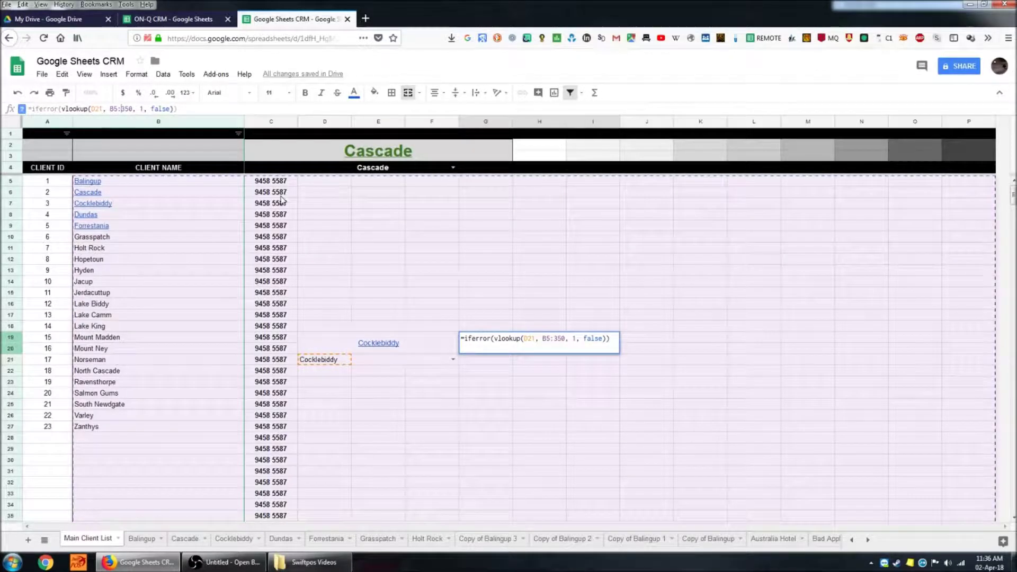
pyautogui.hotkey('shift', 'Right')
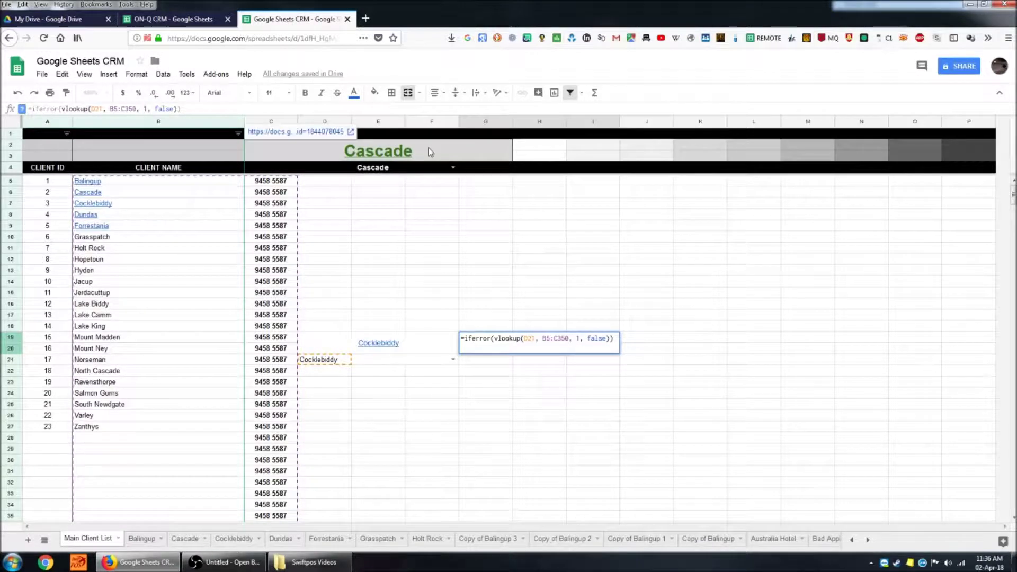
pyautogui.press('BackSpace')
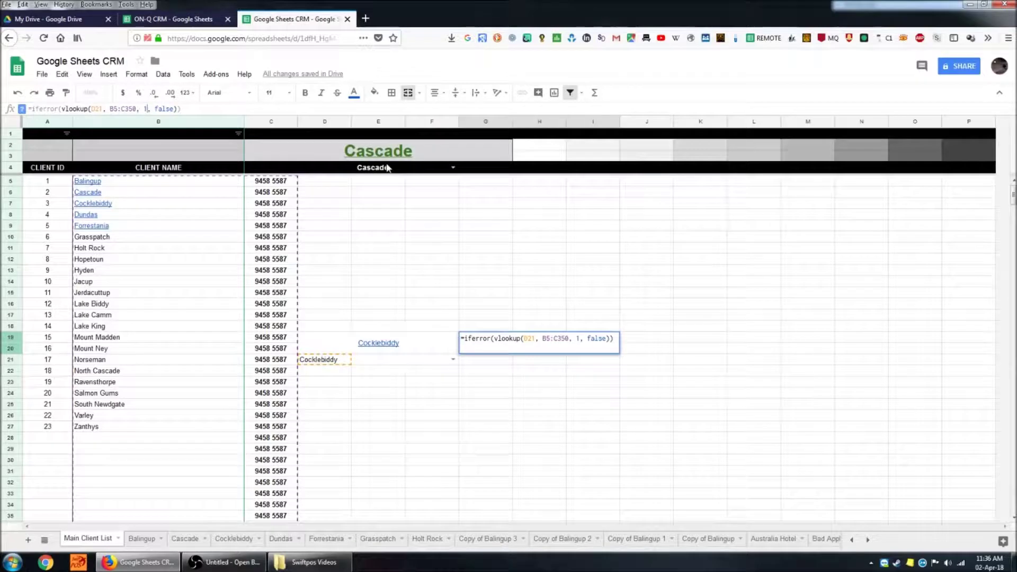
pyautogui.write('2')
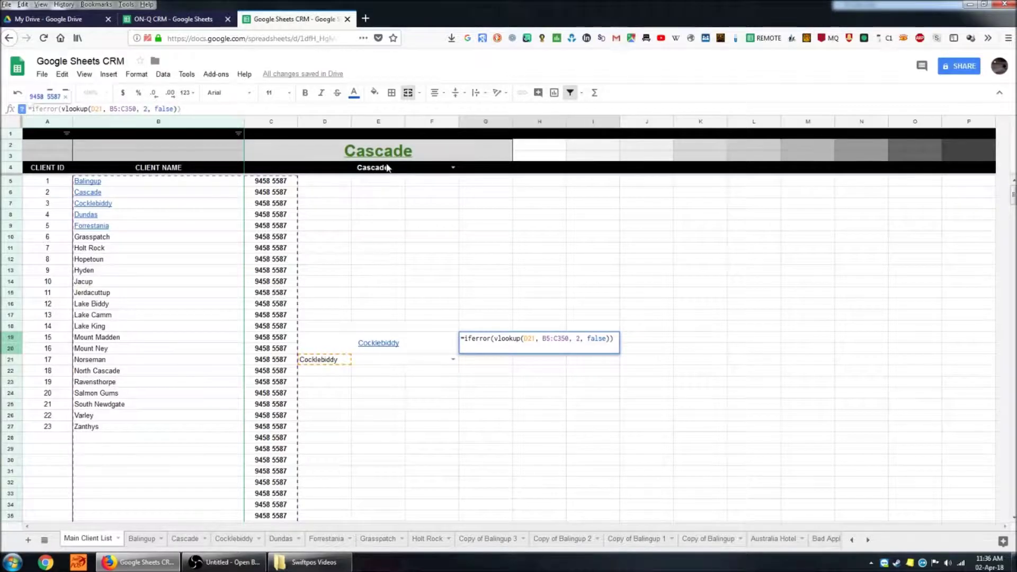
pyautogui.press('Return')
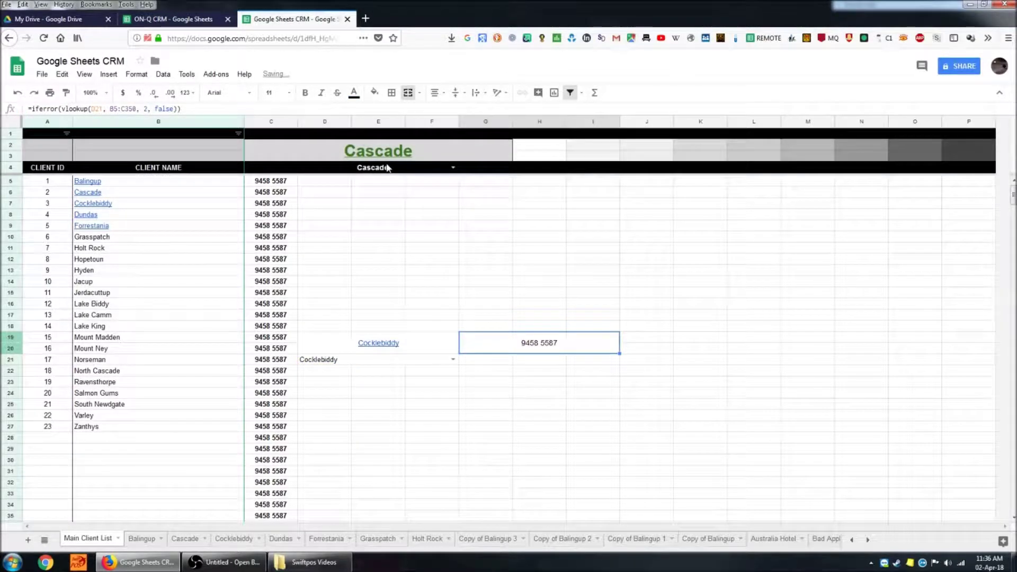
pyautogui.click(646, 437)
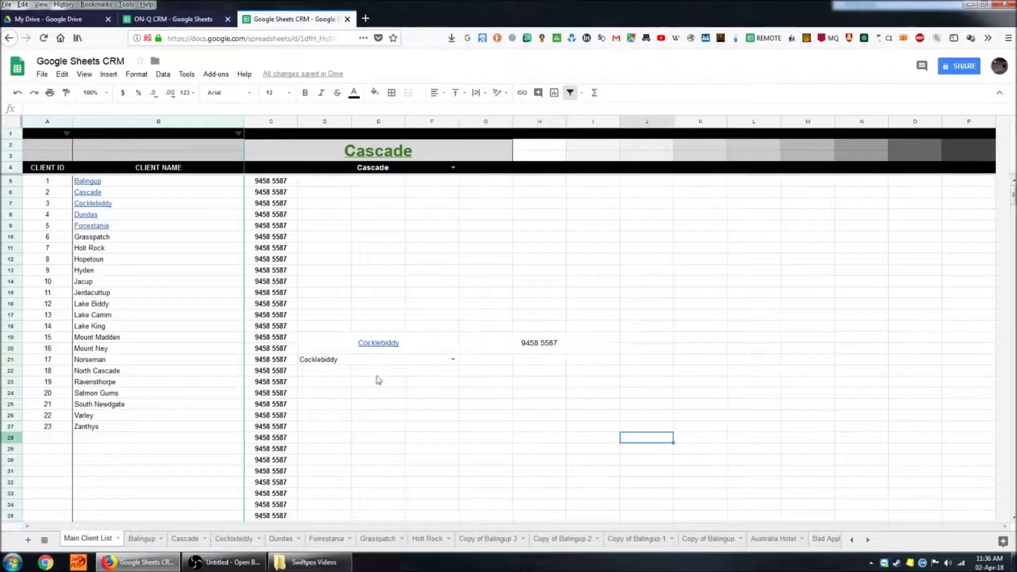
pyautogui.click(453, 361)
pyautogui.click(423, 433)
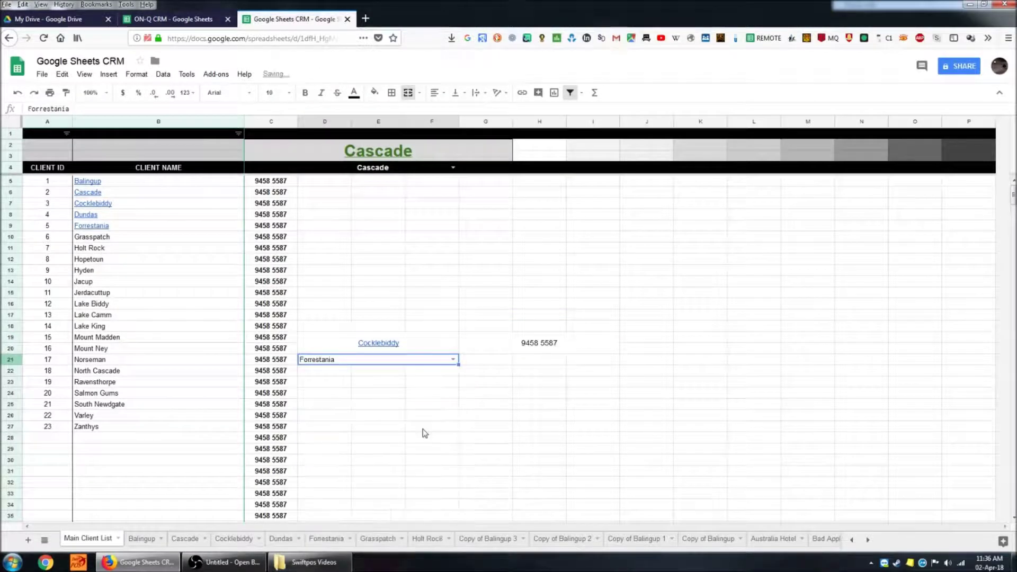
pyautogui.click(423, 349)
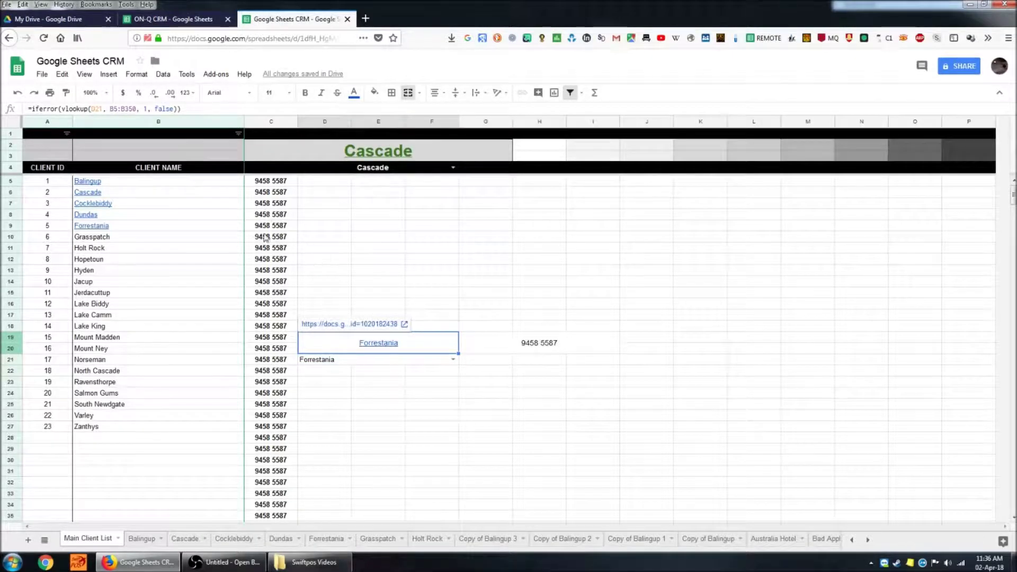
pyautogui.click(285, 230)
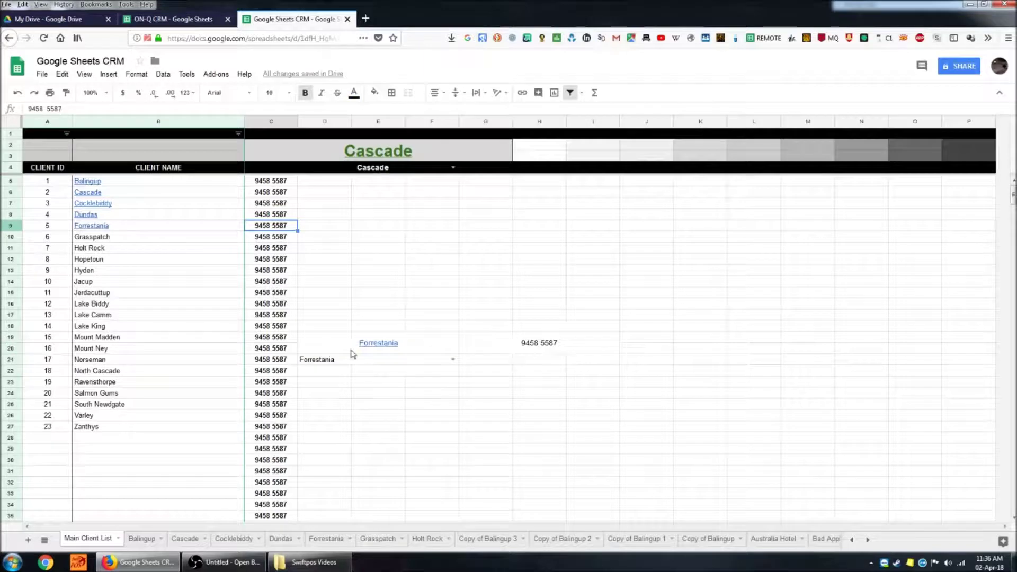
# Step: Inspect the grey banner cells H2:P3 and the hyperlink formula behind Balingup
pyautogui.click(647, 460)
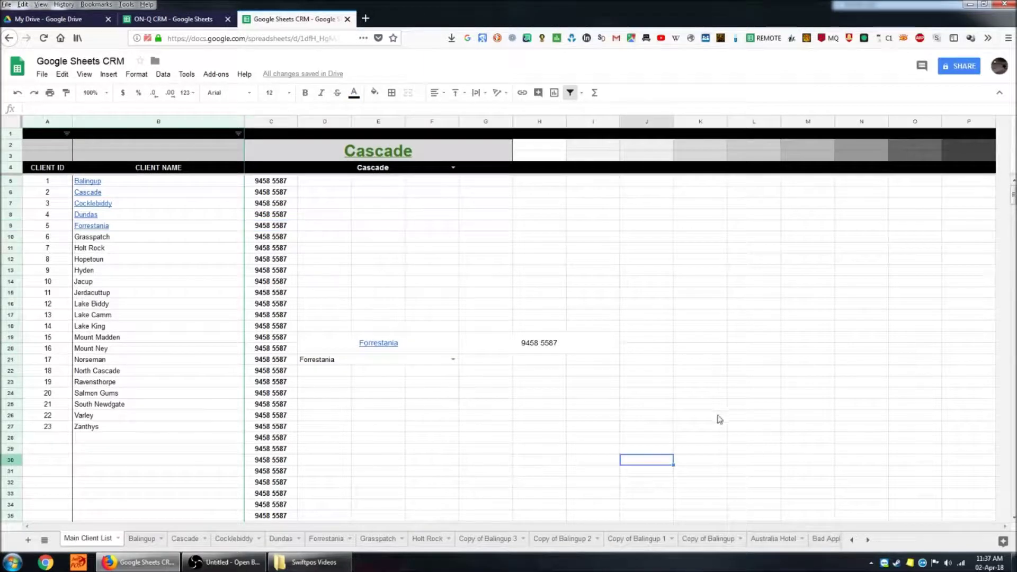
pyautogui.click(384, 306)
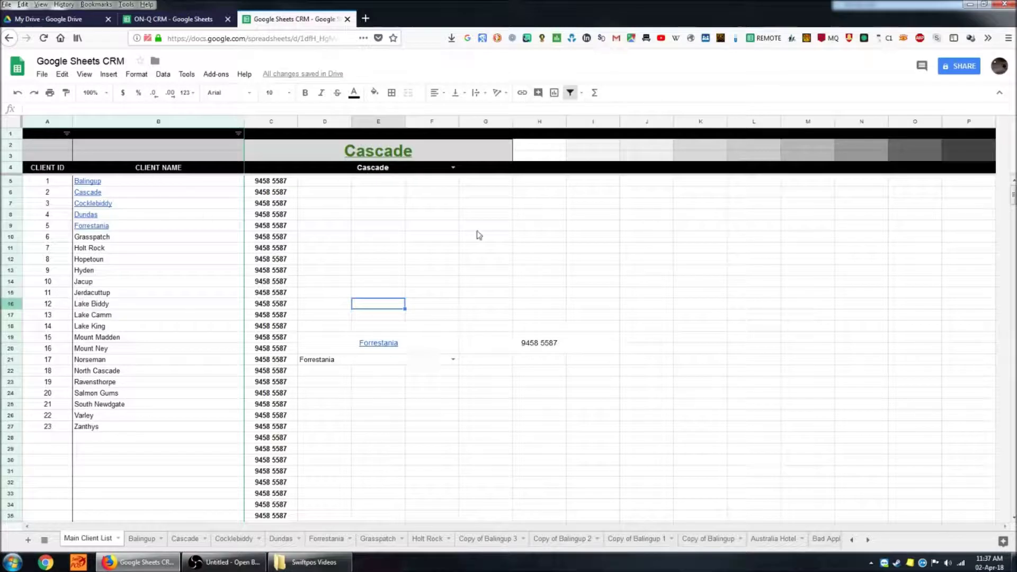
pyautogui.click(557, 167)
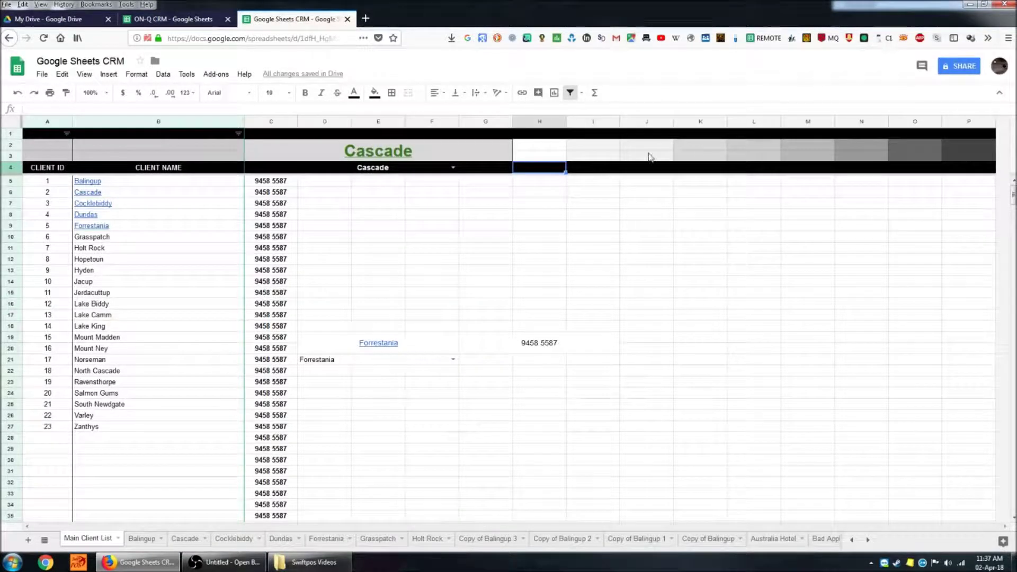
pyautogui.click(699, 144)
pyautogui.click(922, 145)
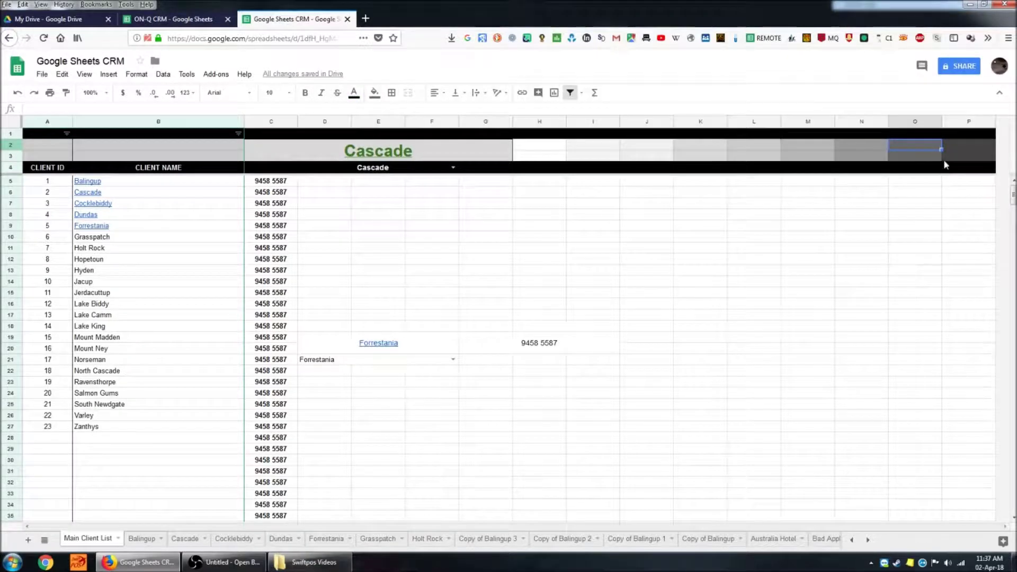
pyautogui.click(944, 159)
pyautogui.keyDown('shift'); pyautogui.click(548, 146); pyautogui.keyUp('shift')
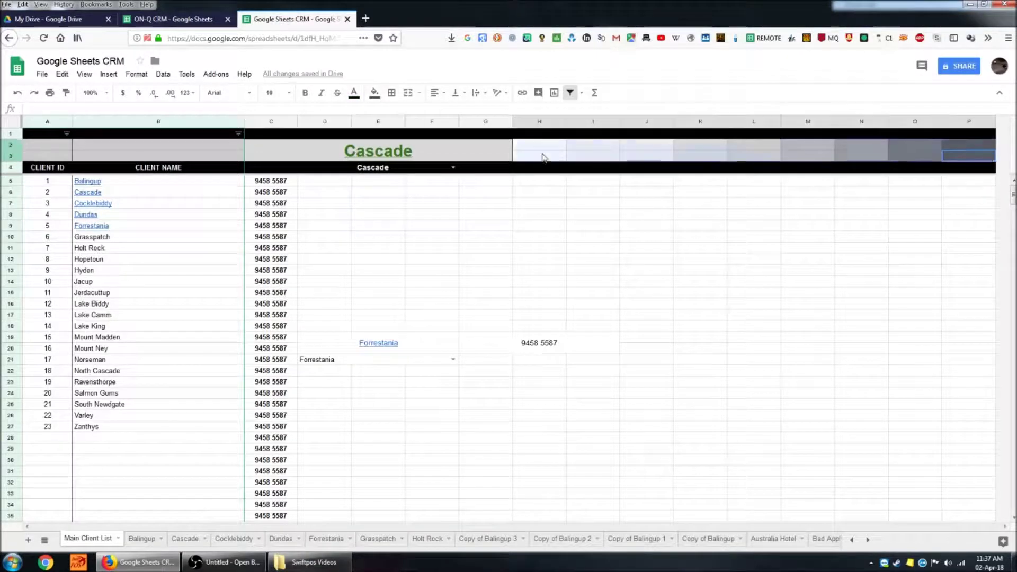
pyautogui.click(763, 156)
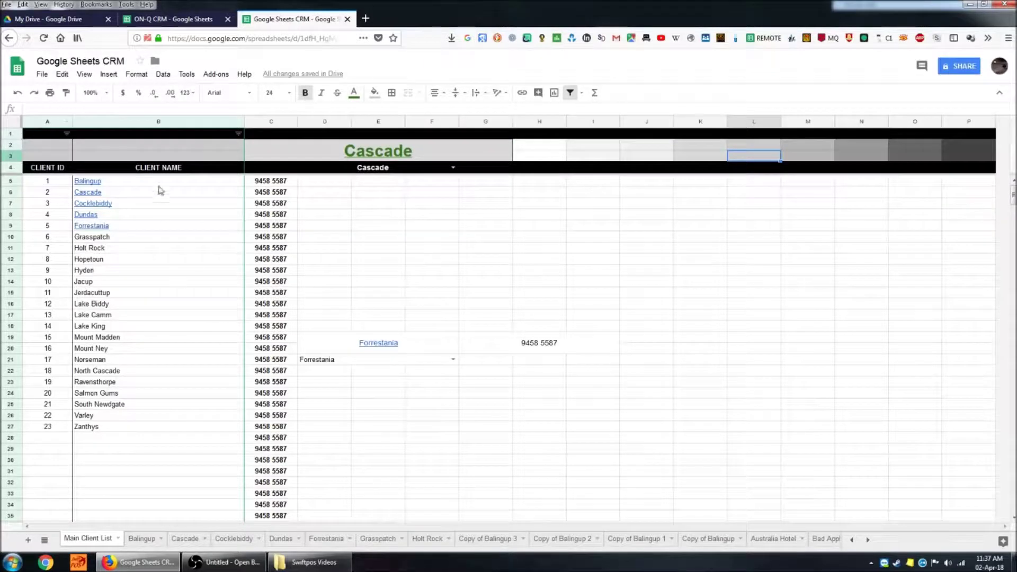
pyautogui.click(207, 185)
# Step: Undo the accidental edit to B18 so it reads Lake King again
pyautogui.click(112, 327)
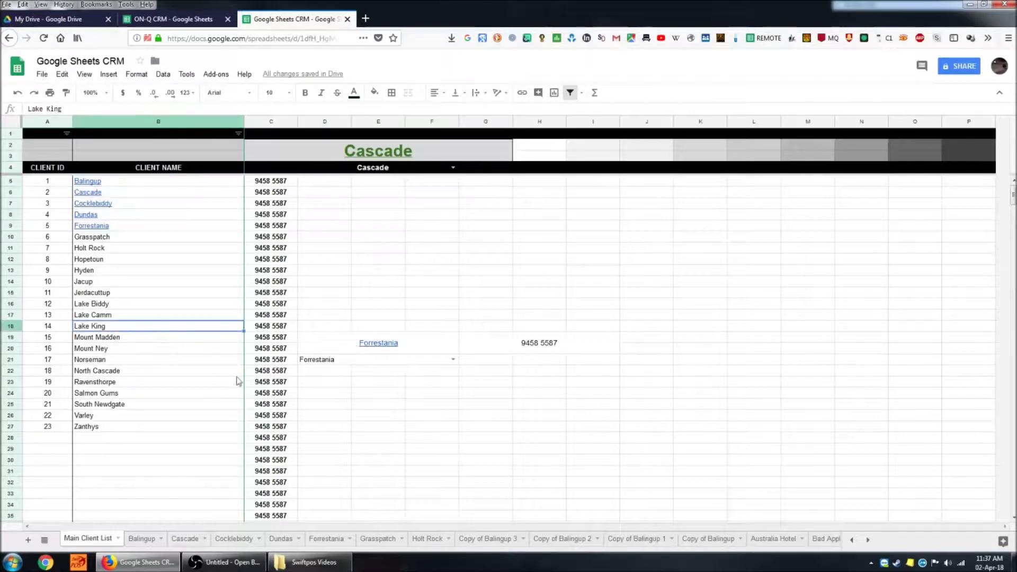
pyautogui.write('tyj')
pyautogui.click(108, 426)
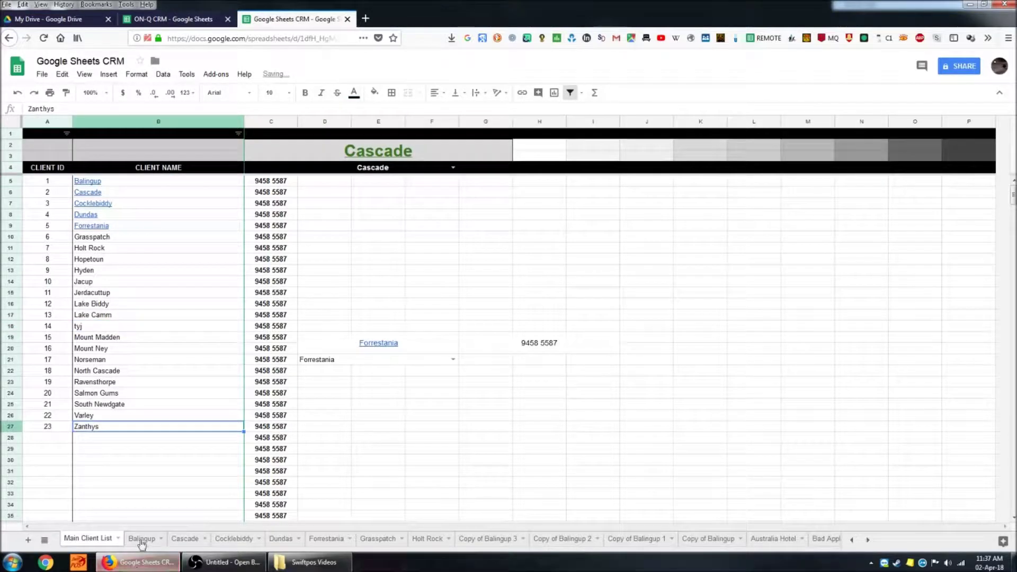
pyautogui.hotkey('ctrl', 'z')
pyautogui.click(539, 449)
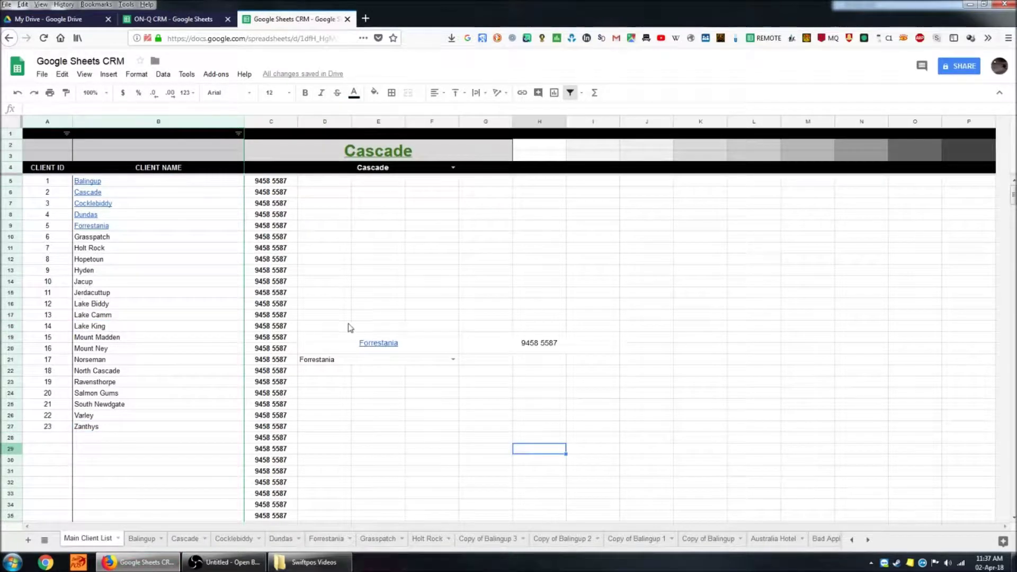
pyautogui.click(421, 252)
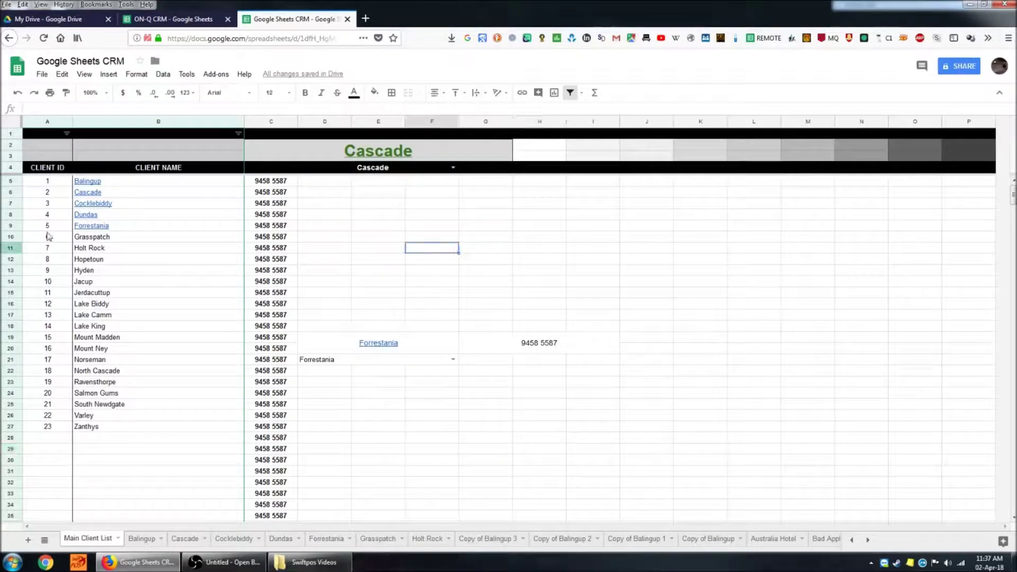
pyautogui.click(45, 182)
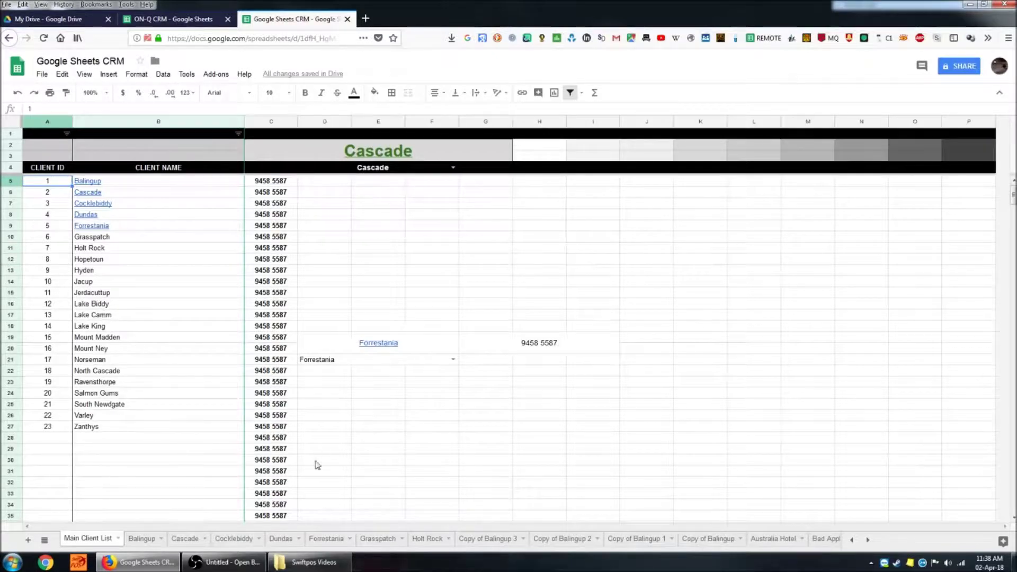
pyautogui.scroll(-5, 270, 434)
pyautogui.keyDown('shift'); pyautogui.click(273, 270); pyautogui.keyUp('shift')
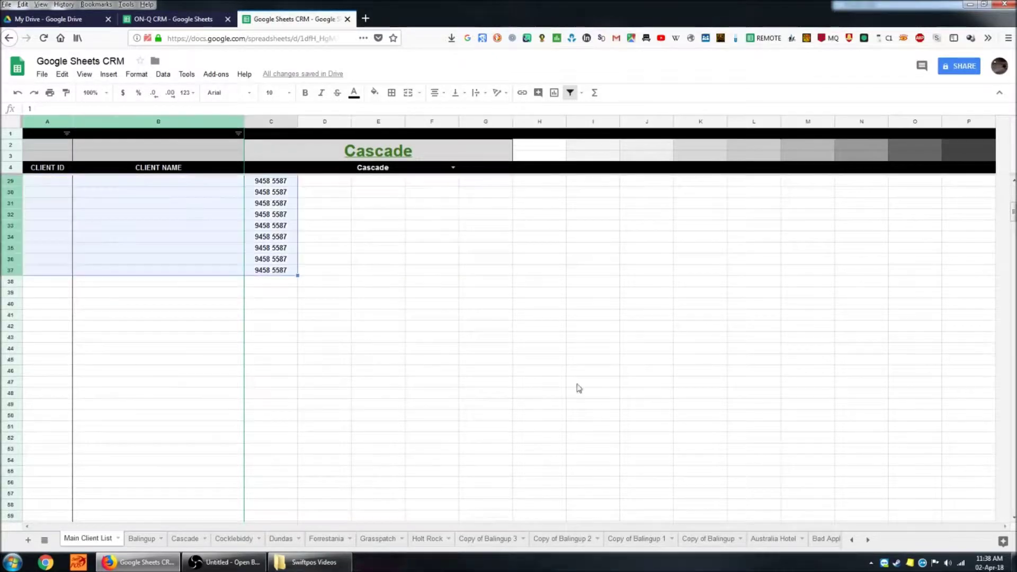
pyautogui.scroll(5, 402, 358)
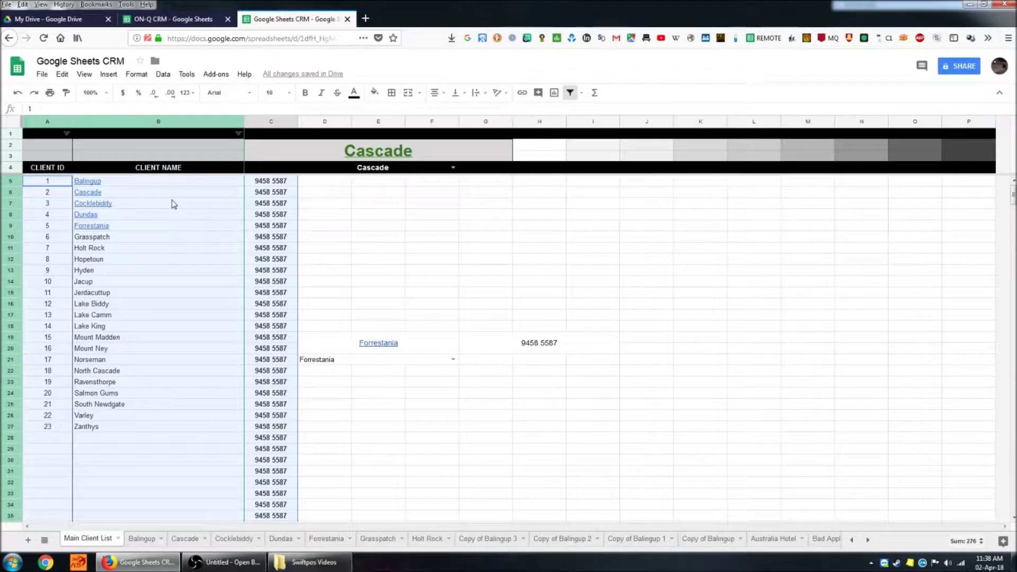
pyautogui.rightClick(211, 193)
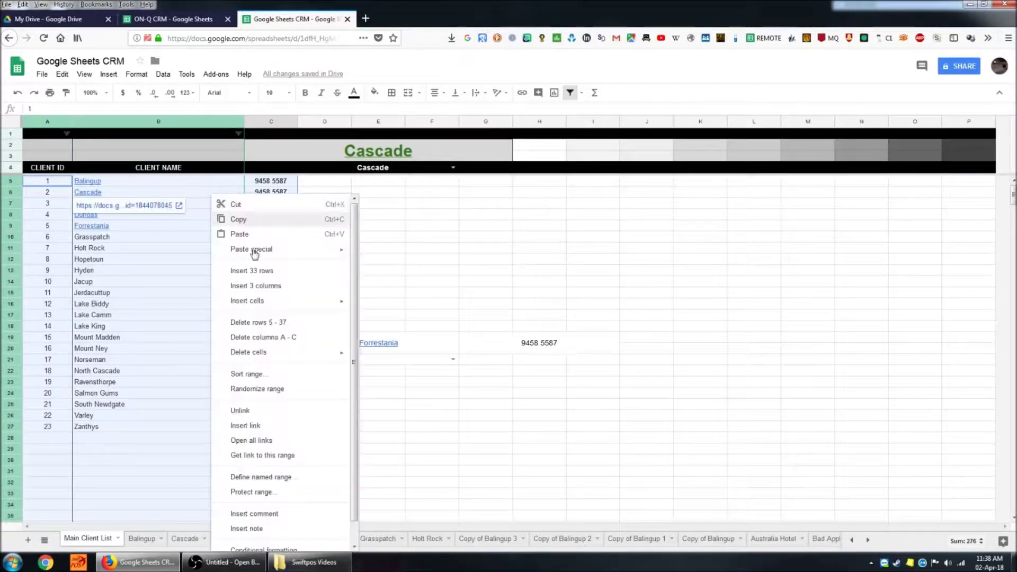
pyautogui.click(258, 496)
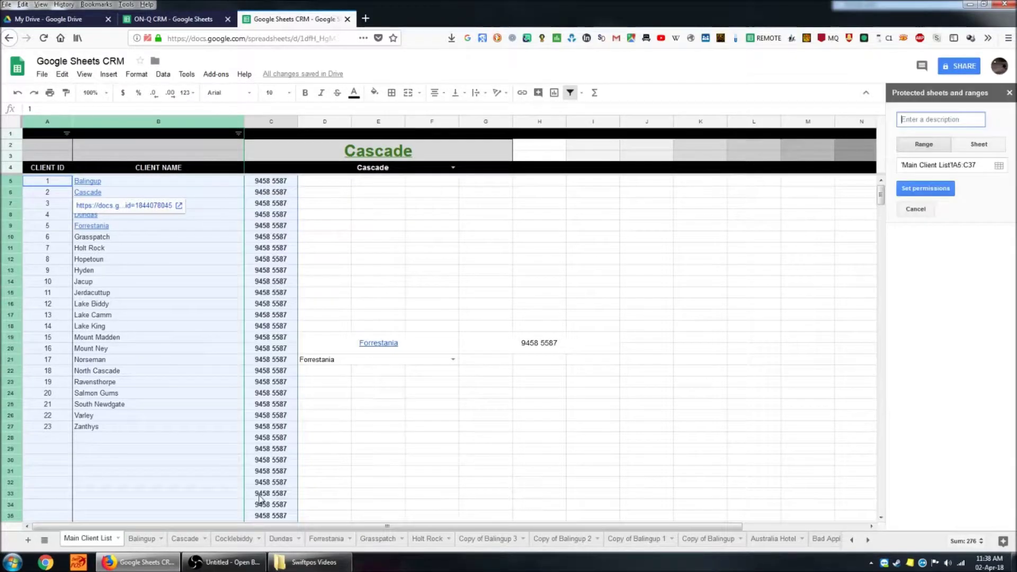
pyautogui.click(941, 190)
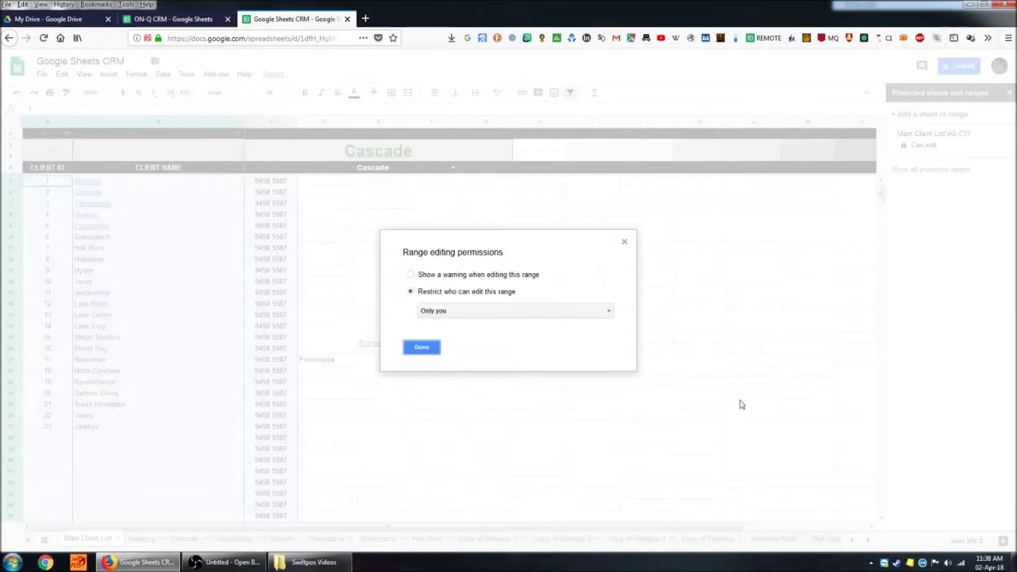
pyautogui.click(511, 275)
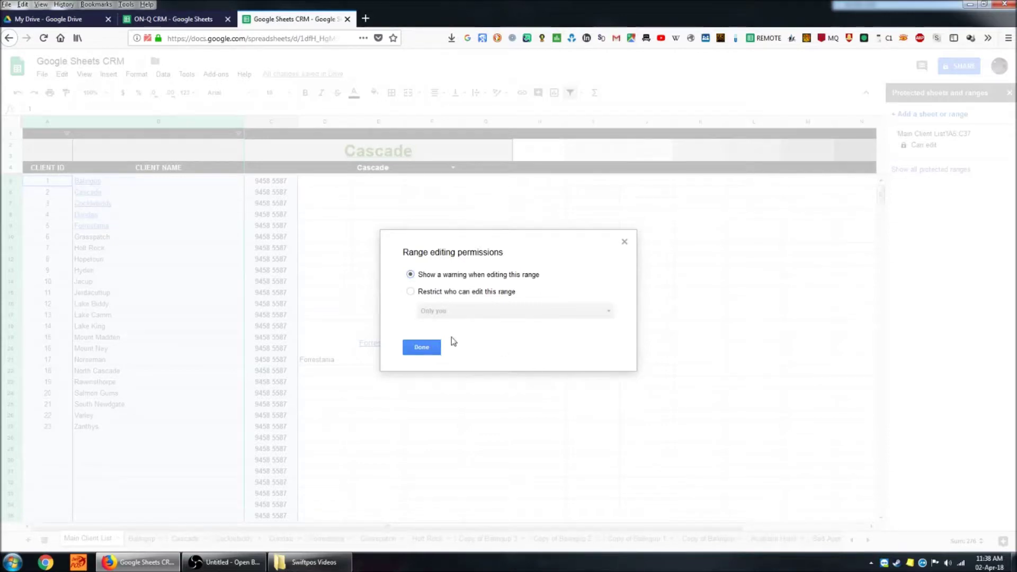
pyautogui.click(432, 350)
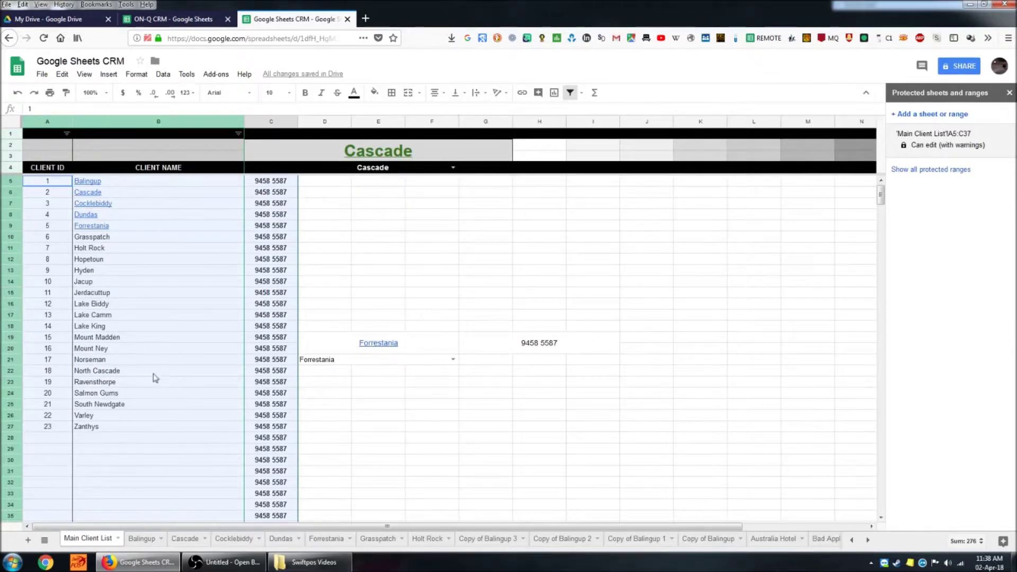
pyautogui.click(133, 325)
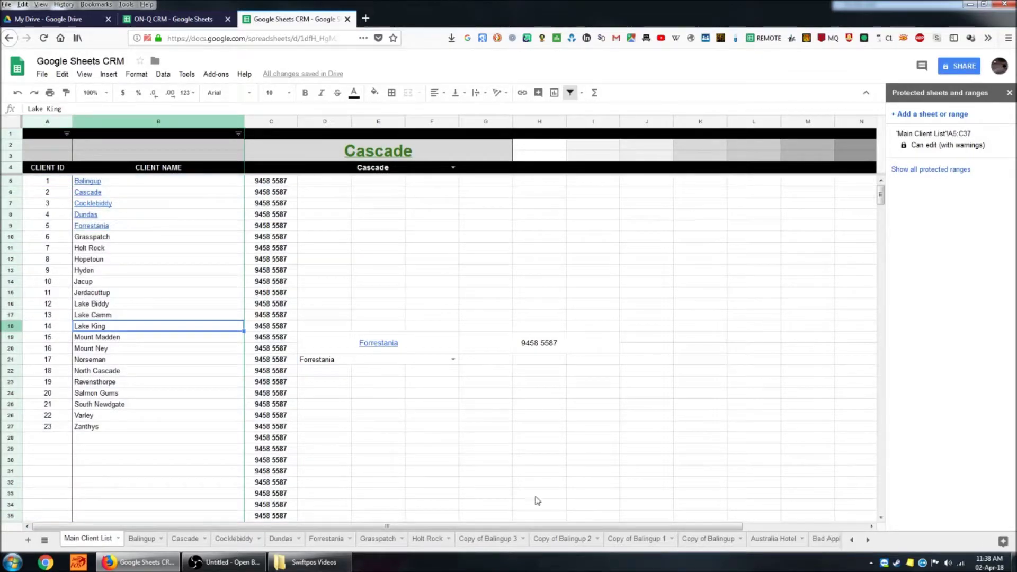
pyautogui.write('teyjetyjdetyj')
pyautogui.press('Return')
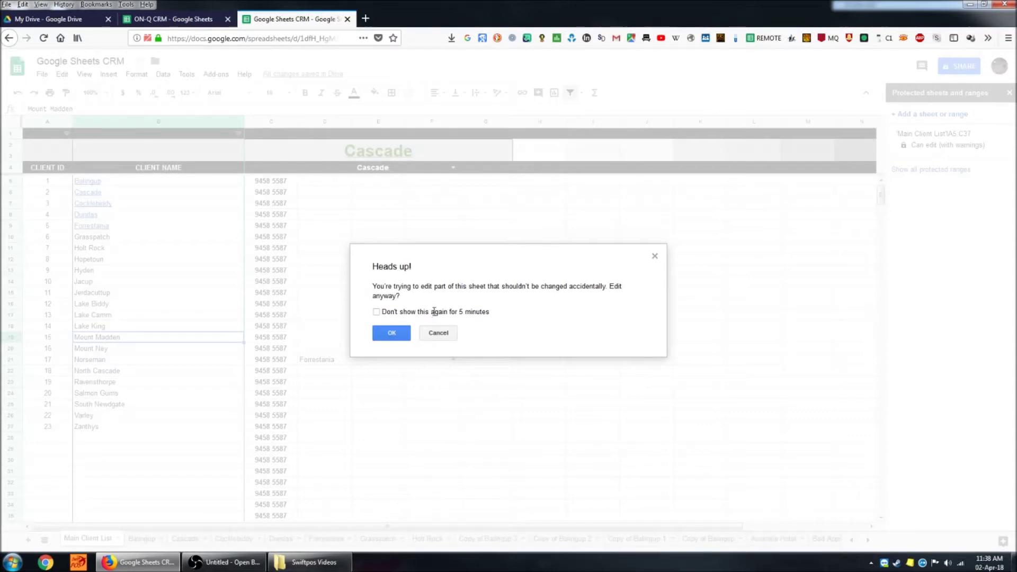
pyautogui.click(376, 313)
pyautogui.click(439, 333)
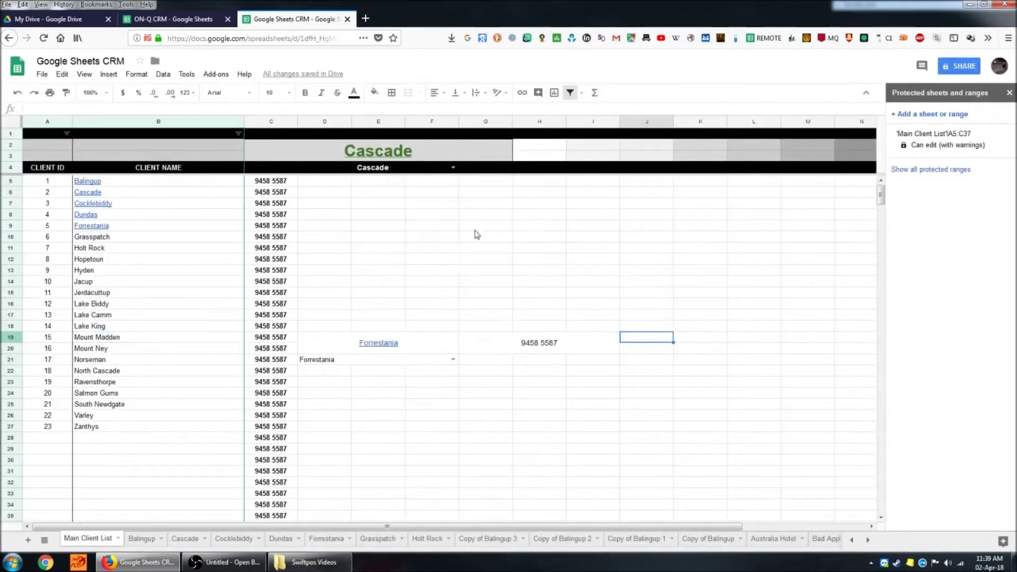
# Step: Check the Cascade dropdown and C2 lookup formula, cancelling the edit so it stays unchanged
pyautogui.click(453, 168)
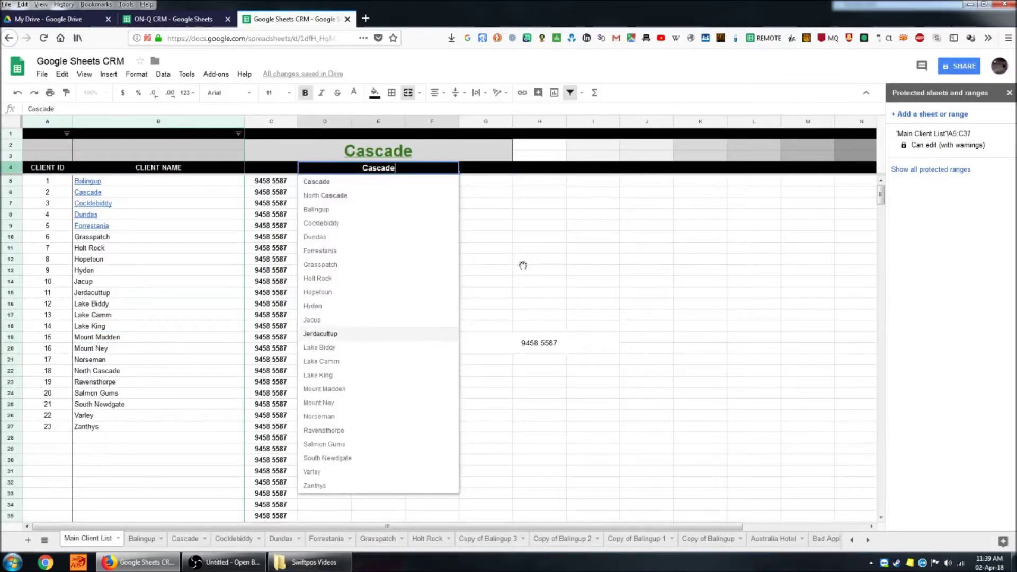
pyautogui.click(522, 268)
pyautogui.click(456, 158)
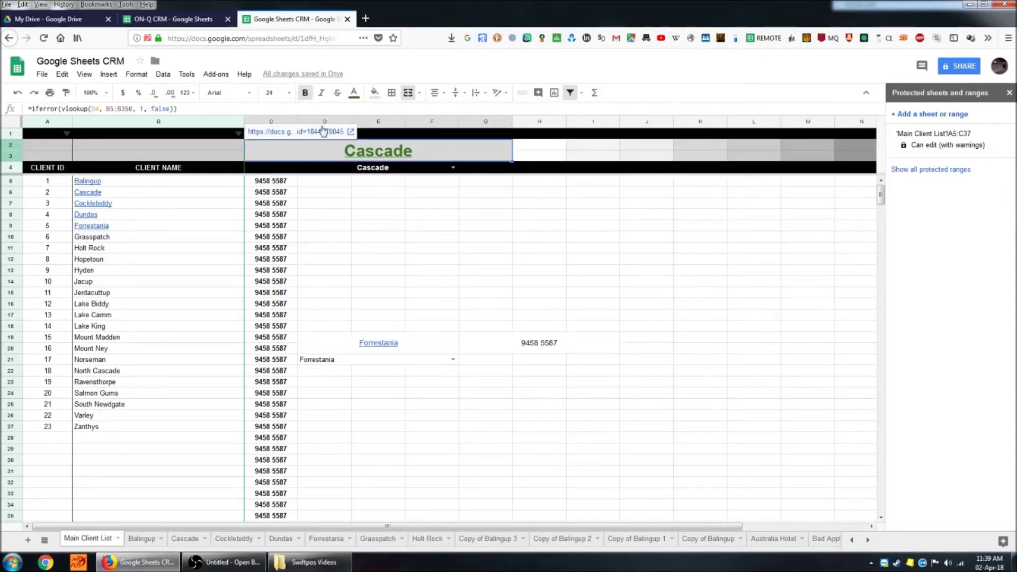
pyautogui.click(63, 108)
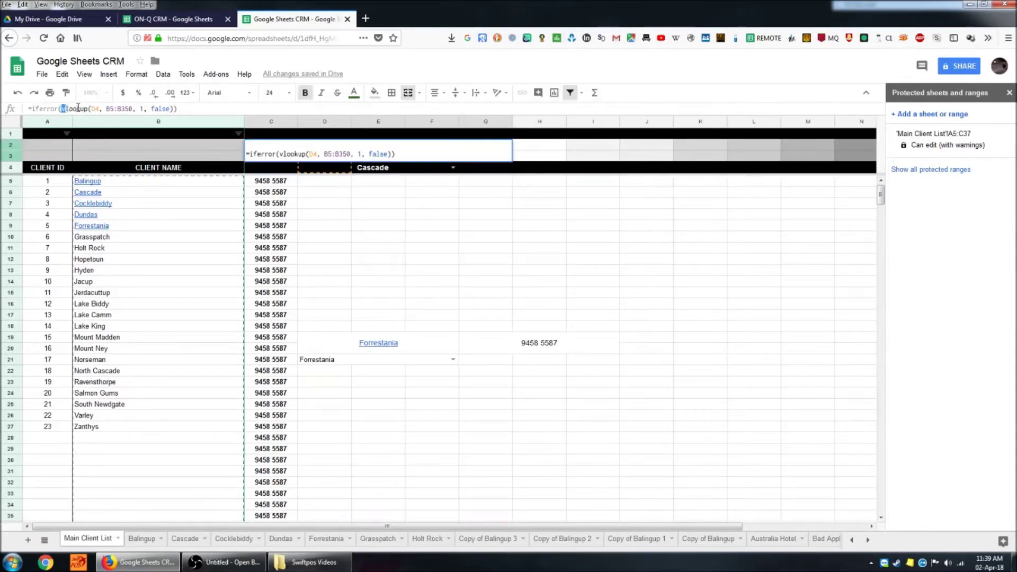
pyautogui.click(568, 423)
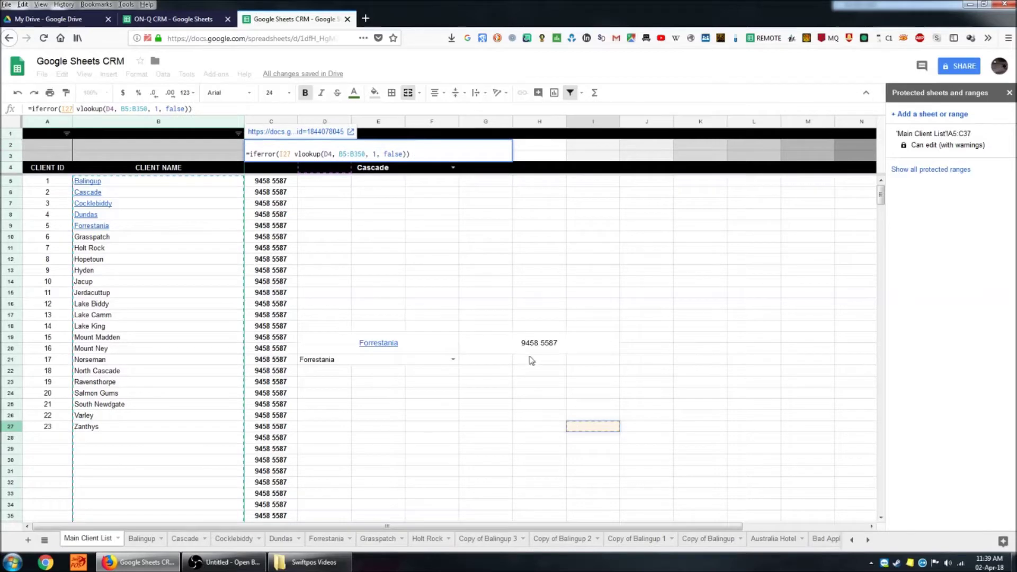
pyautogui.click(517, 346)
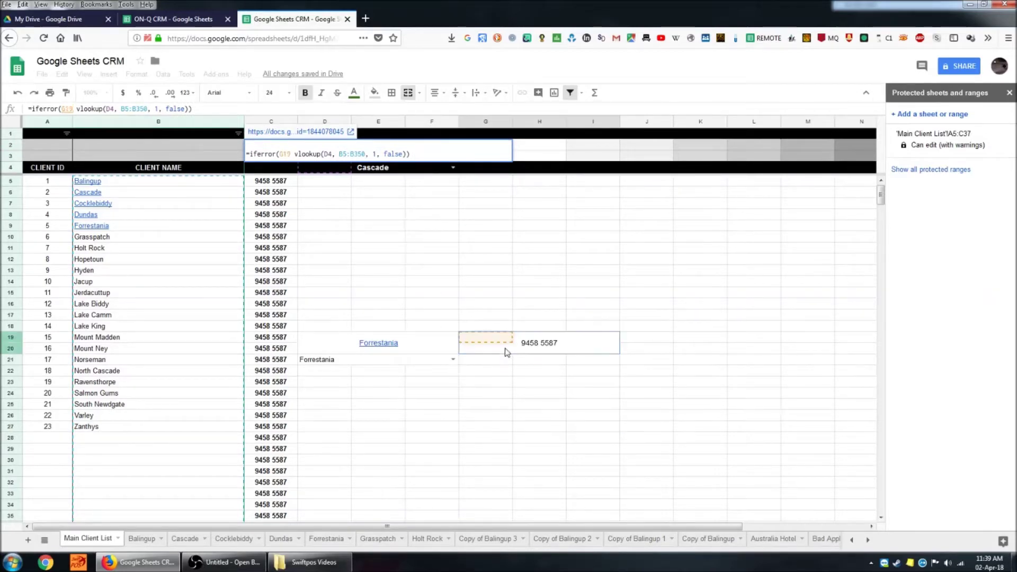
pyautogui.press('Escape')
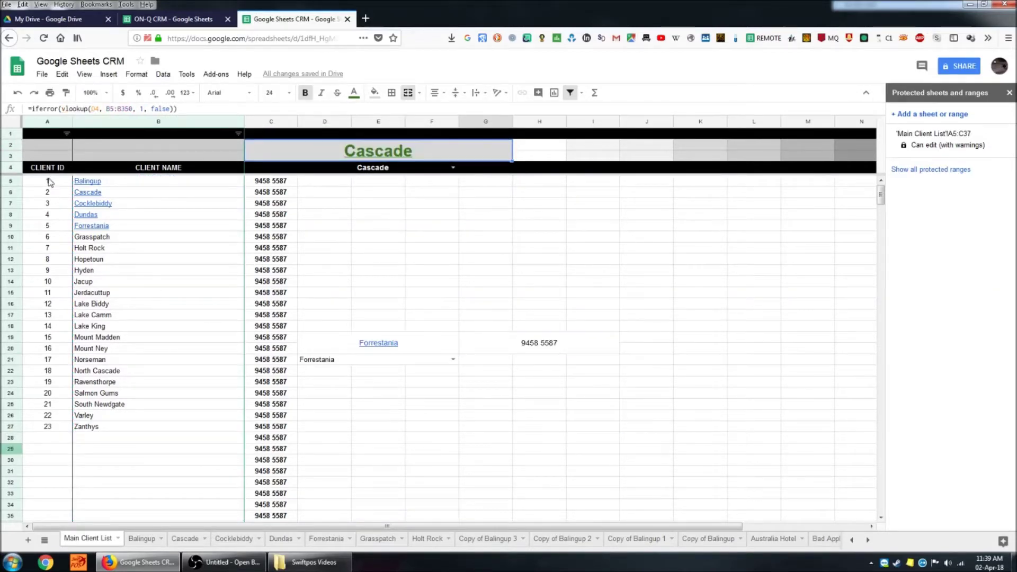
# Step: Select the client list from A5 to row 31, deselect, and go to the Balingup sheet
pyautogui.click(50, 185)
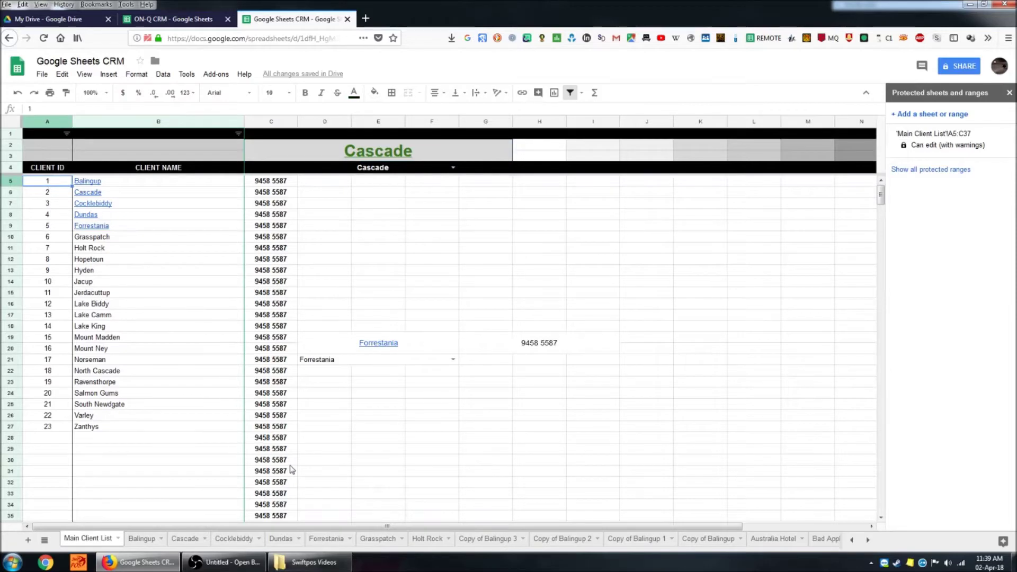
pyautogui.keyDown('shift'); pyautogui.click(277, 476); pyautogui.keyUp('shift')
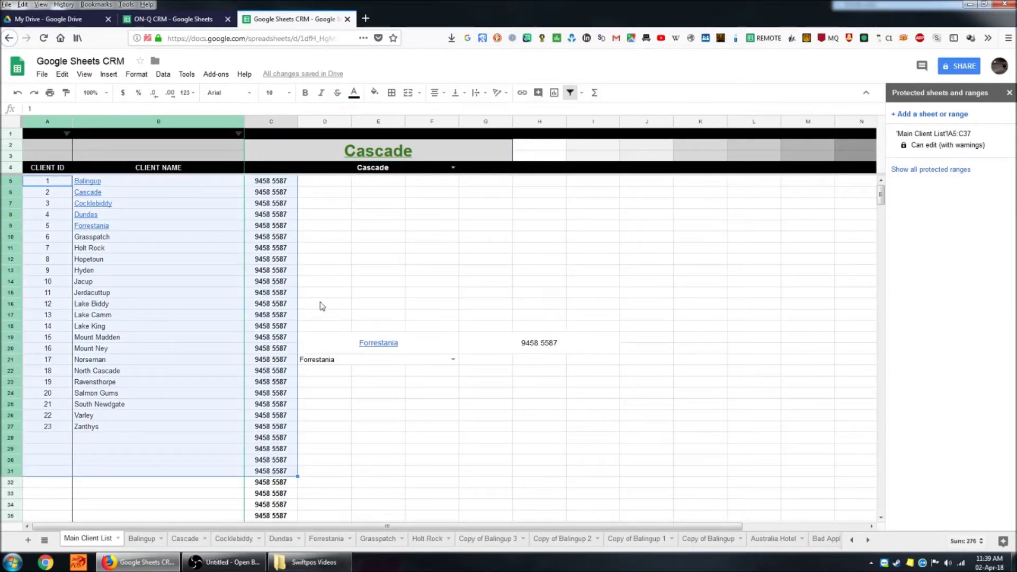
pyautogui.click(426, 304)
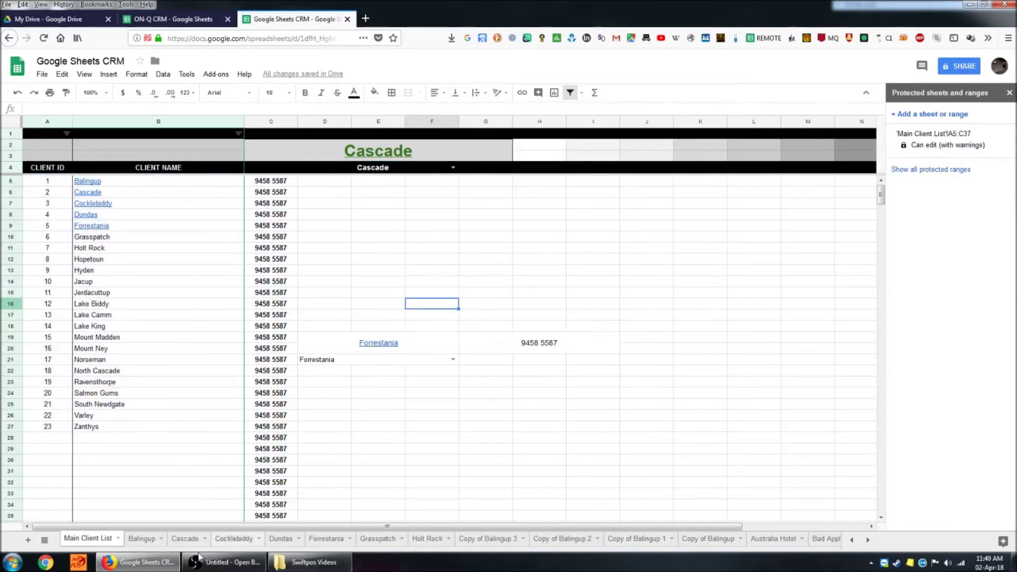
pyautogui.click(153, 540)
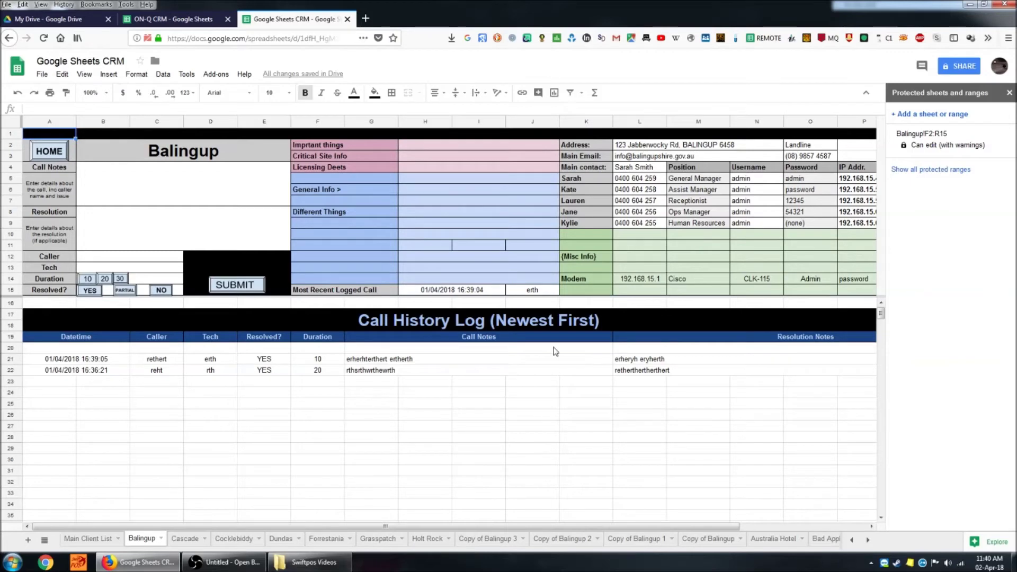
pyautogui.click(528, 449)
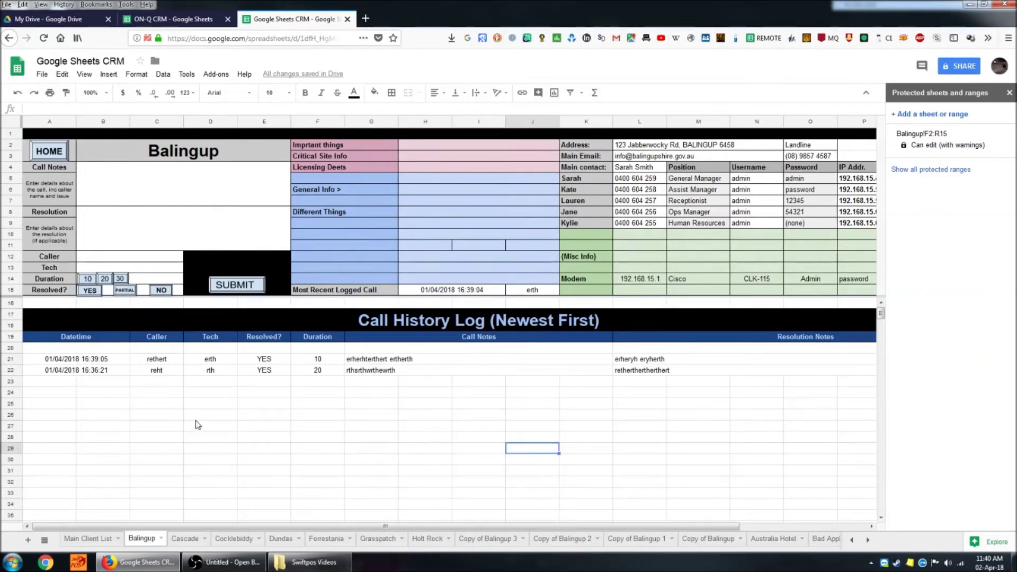
pyautogui.click(74, 384)
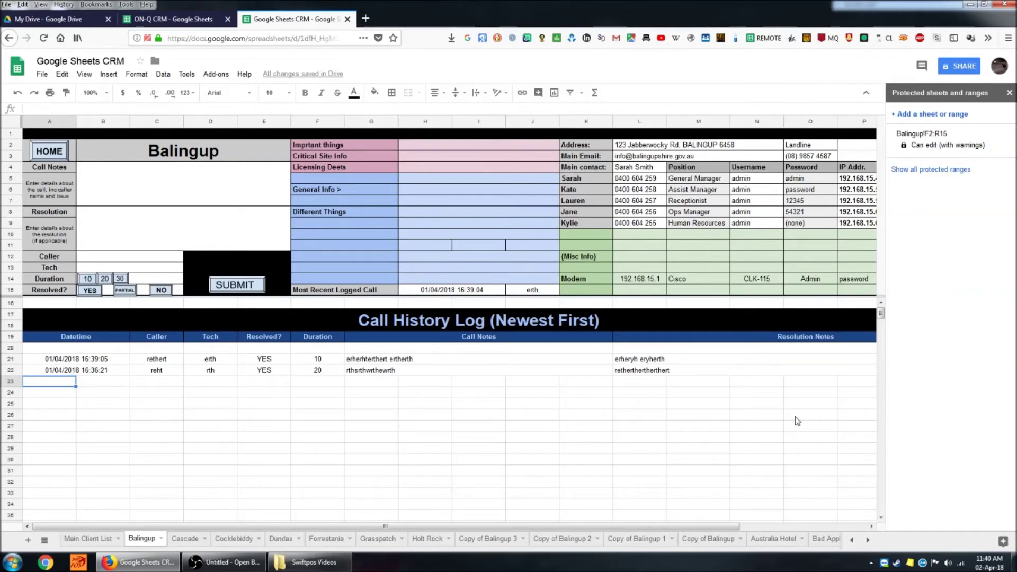
pyautogui.click(654, 404)
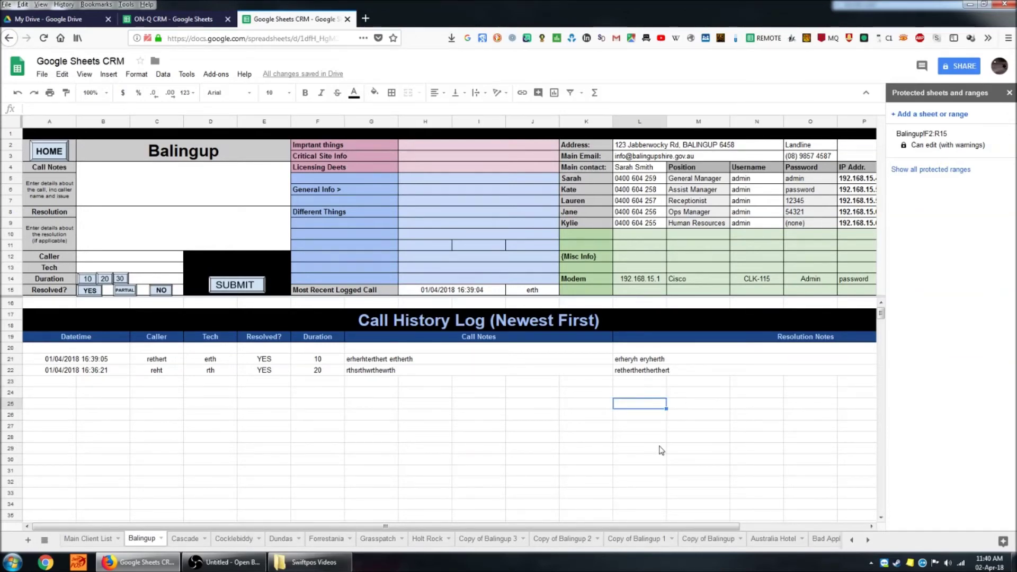